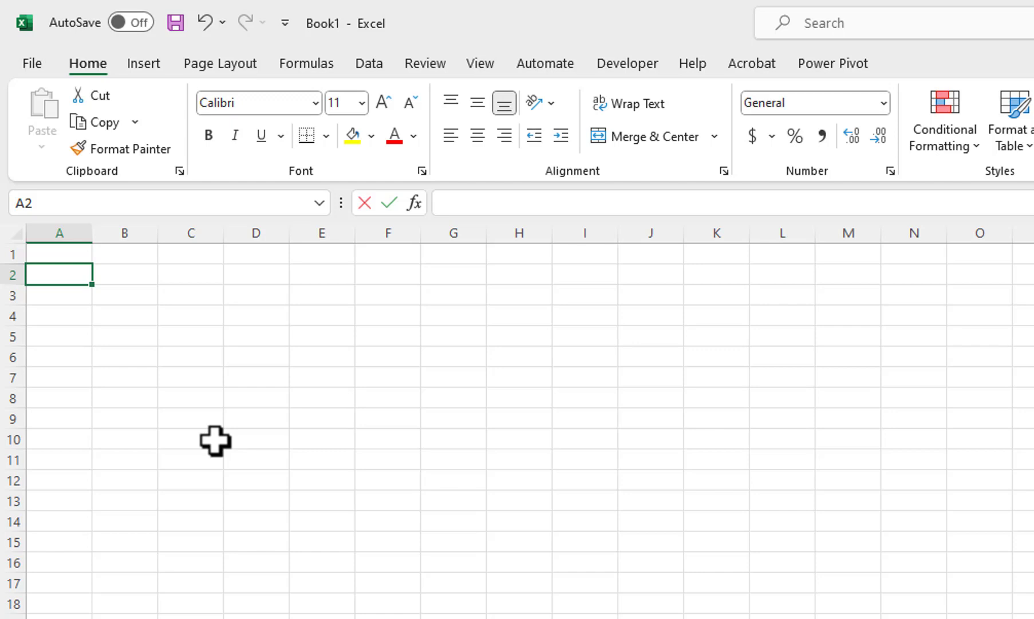
Enter =RAND() in A2 to return a random decimal between 0 and 1
type("=ra")
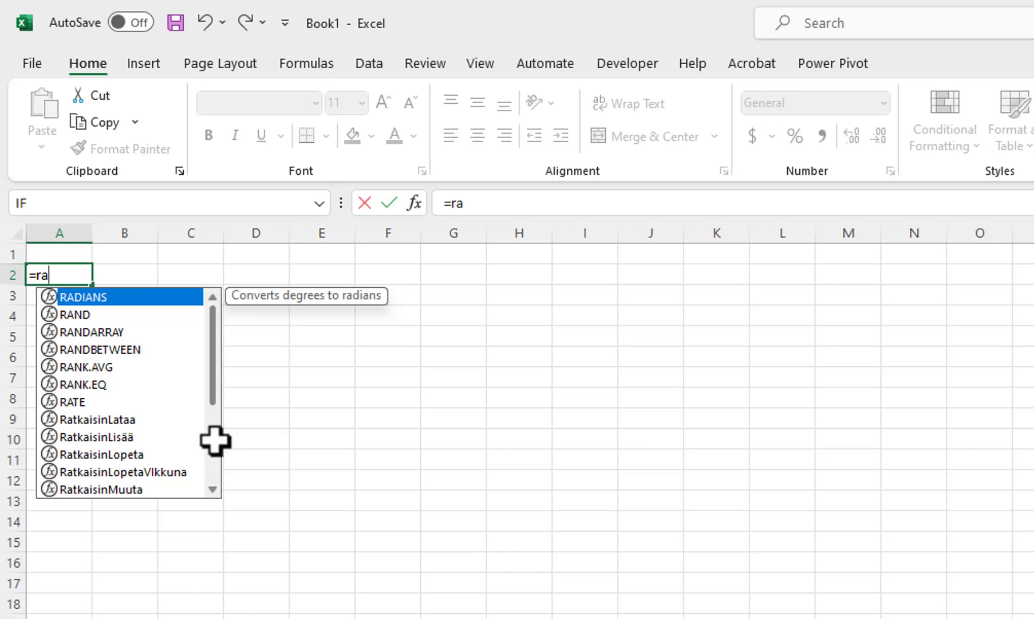
key("Down")
key("Tab")
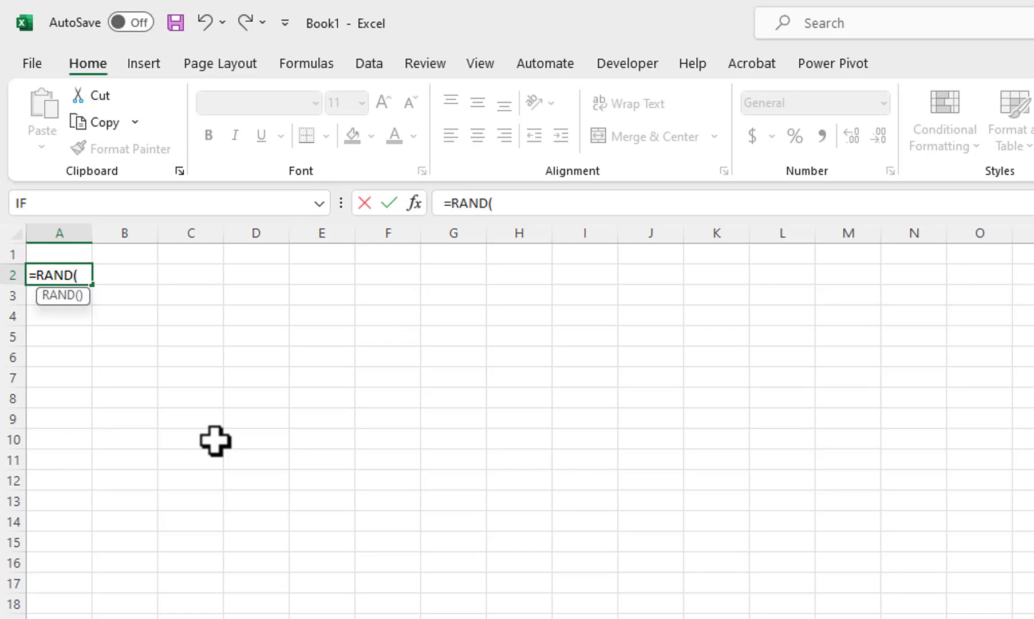
type(")")
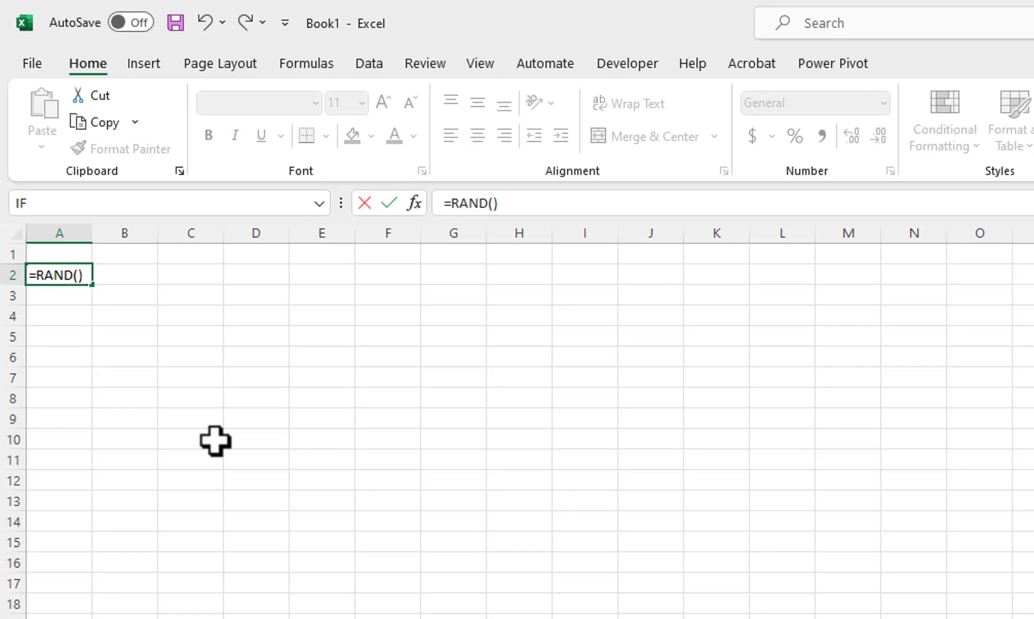
key("ctrl+Return")
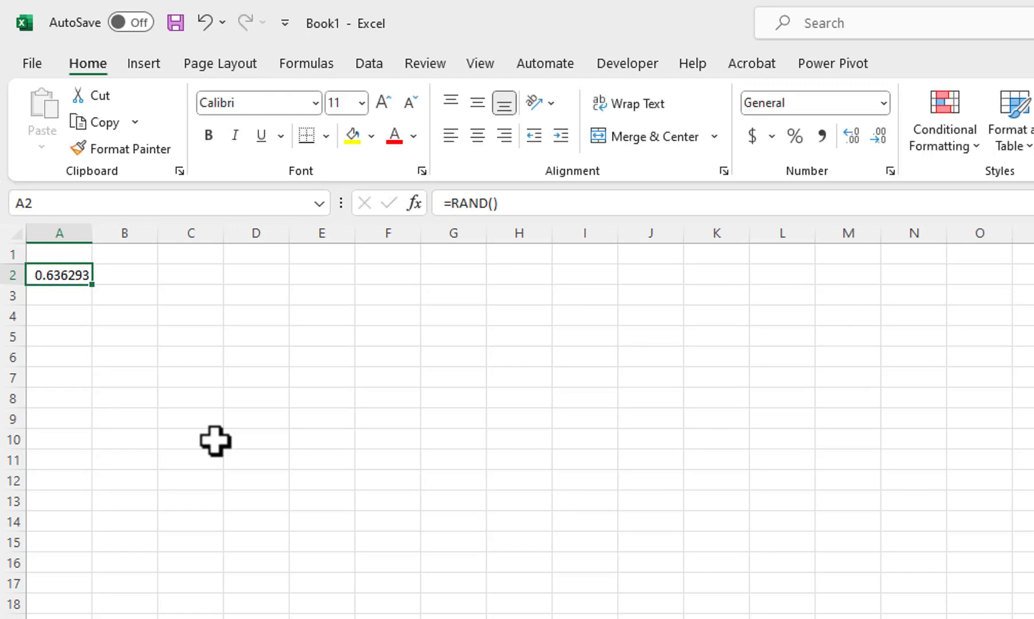
Fill =RAND() down to A15, enter 's' in A18, and recalculate with F9
left_click_drag(92, 284, 84, 550)
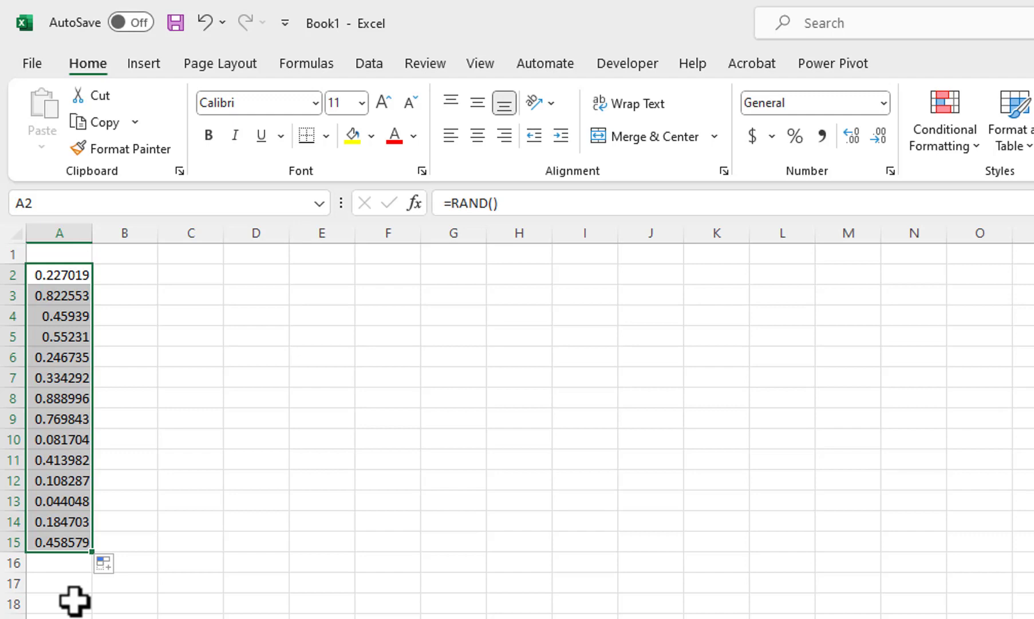
left_click(74, 600)
type("s")
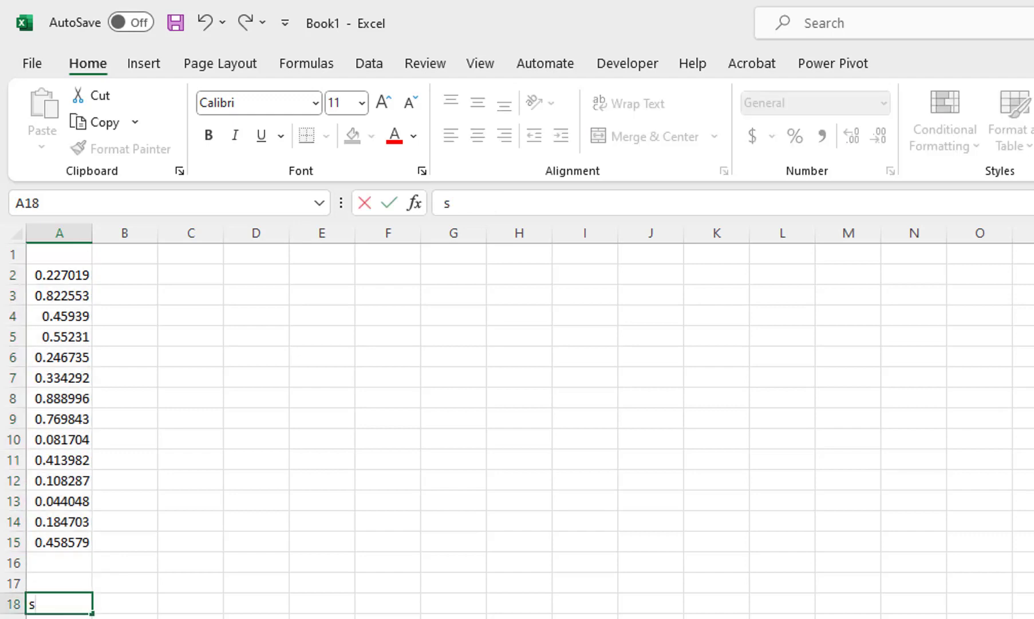
key("Return")
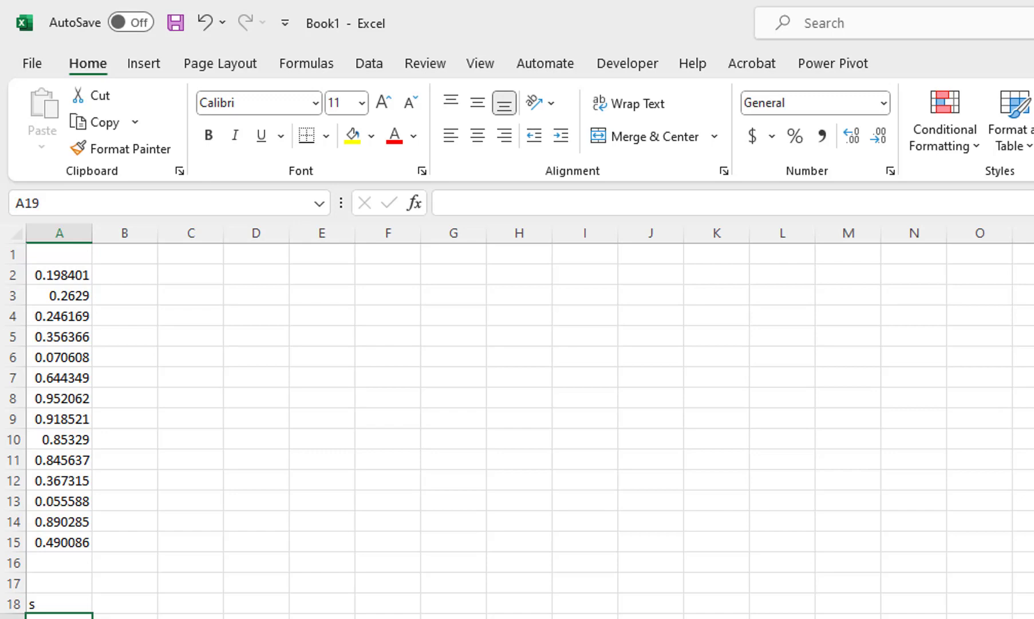
key("F9")
key("F9")
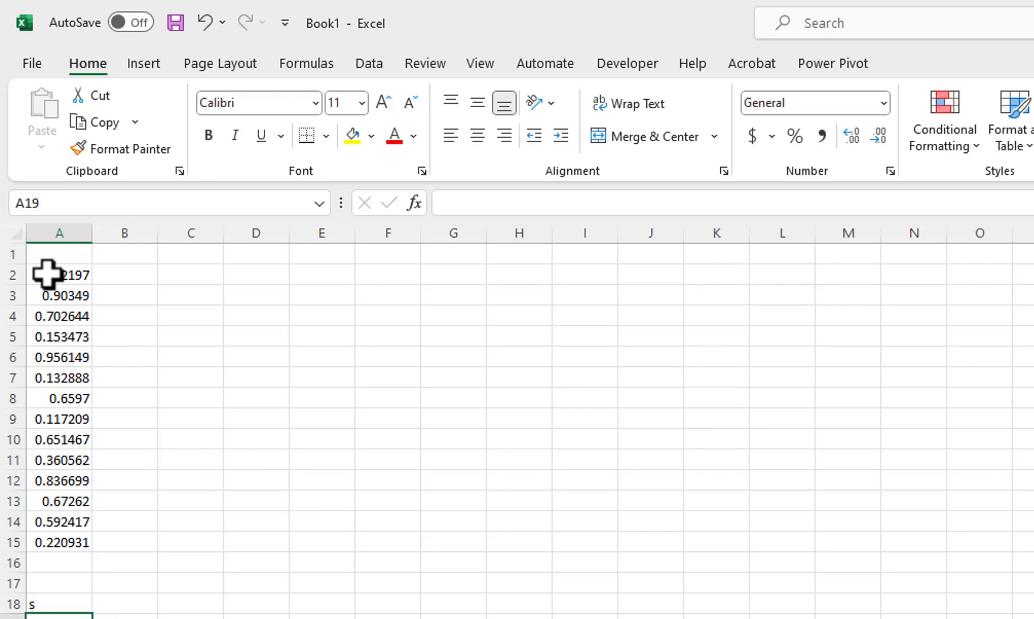
Copy A2:A15 and paste it back as values only to freeze the random numbers
left_click_drag(47, 273, 41, 540)
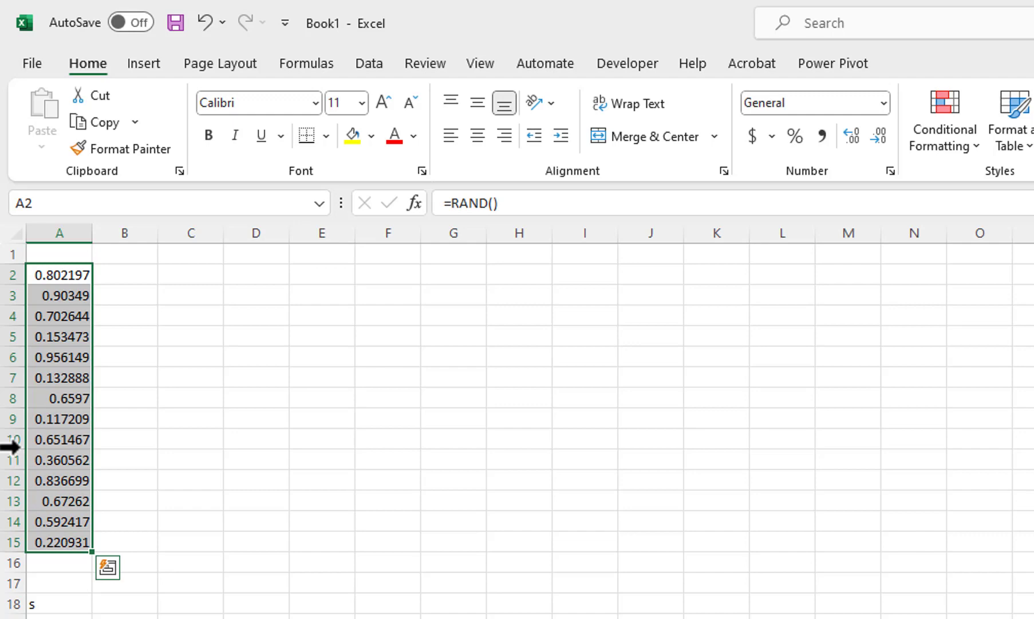
left_click(110, 124)
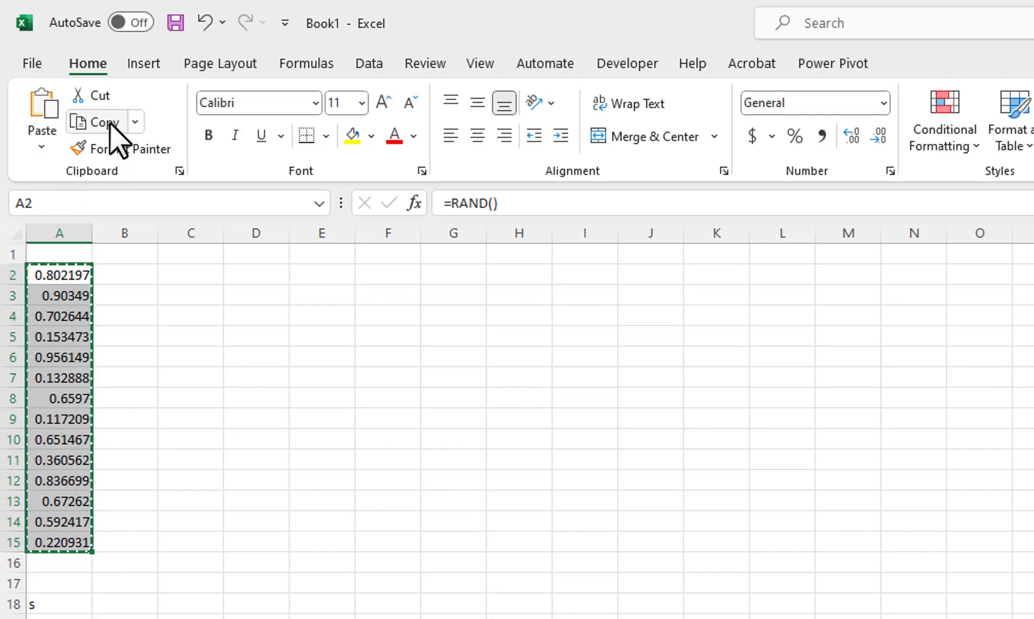
left_click(45, 150)
left_click(73, 399)
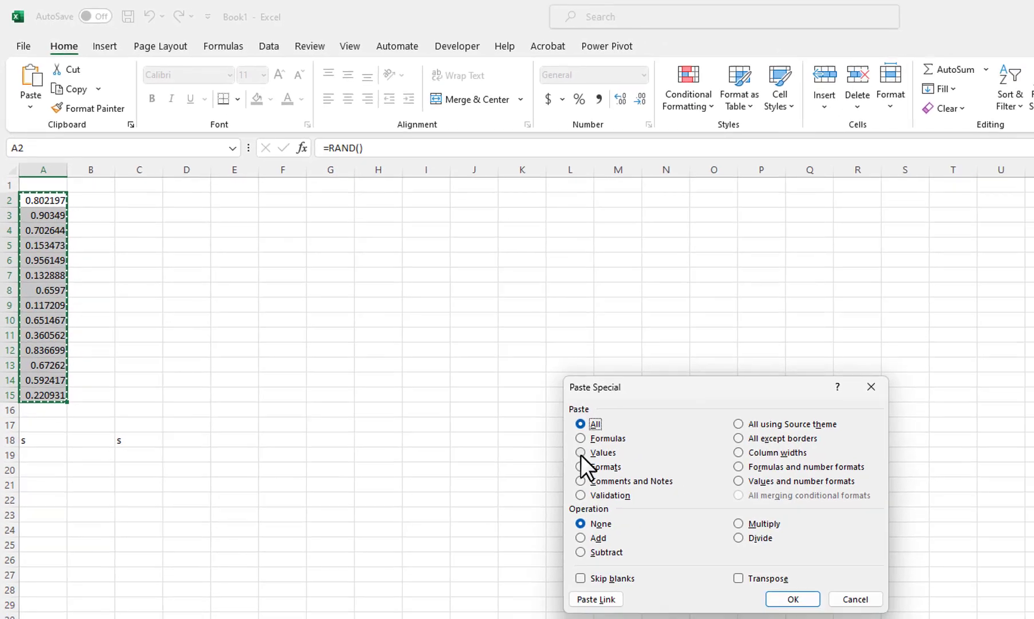
left_click(581, 453)
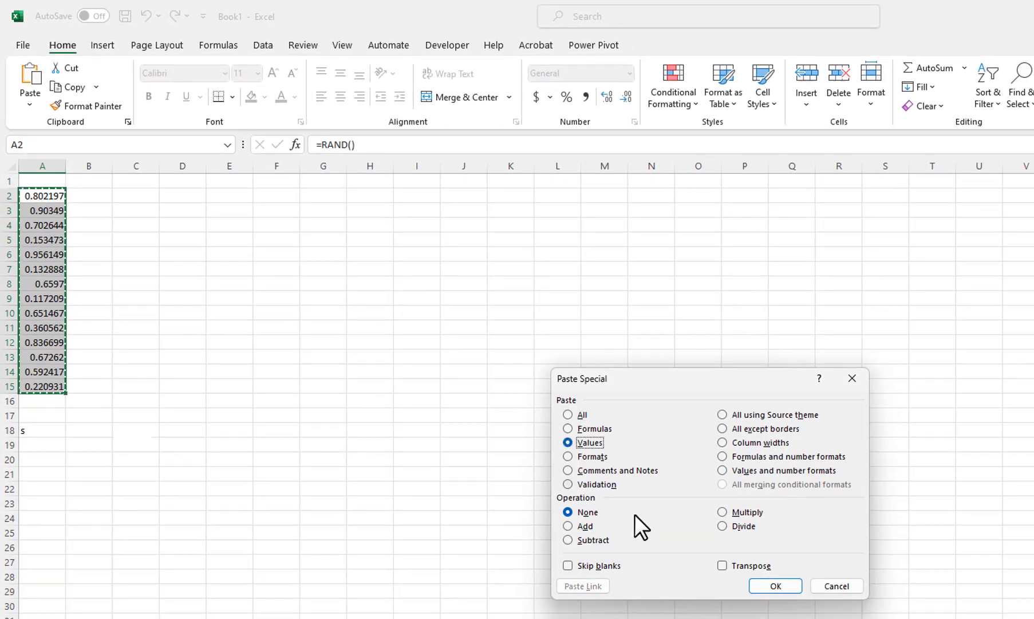
left_click(761, 586)
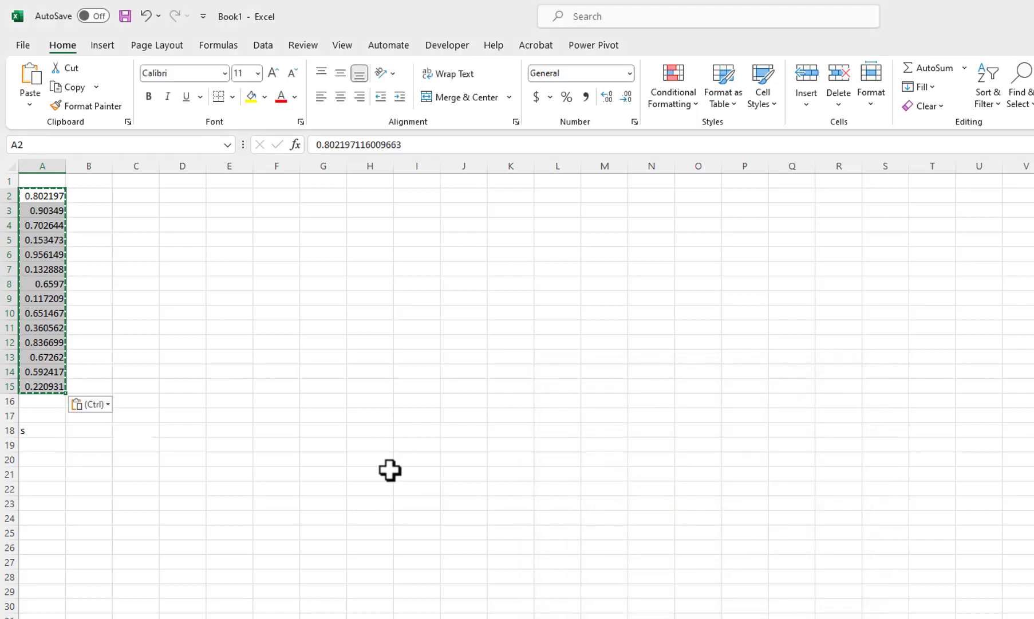
Enter =RANDARRAY(5,4,1,25,1) in C2 for a 5x4 grid of whole numbers 1–25
key("Escape")
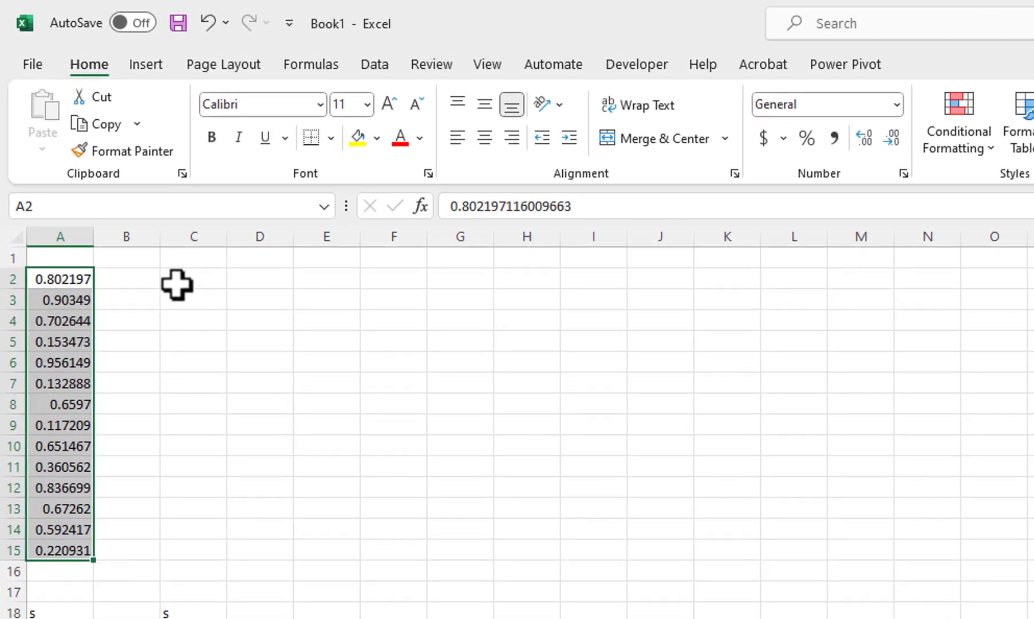
left_click(175, 280)
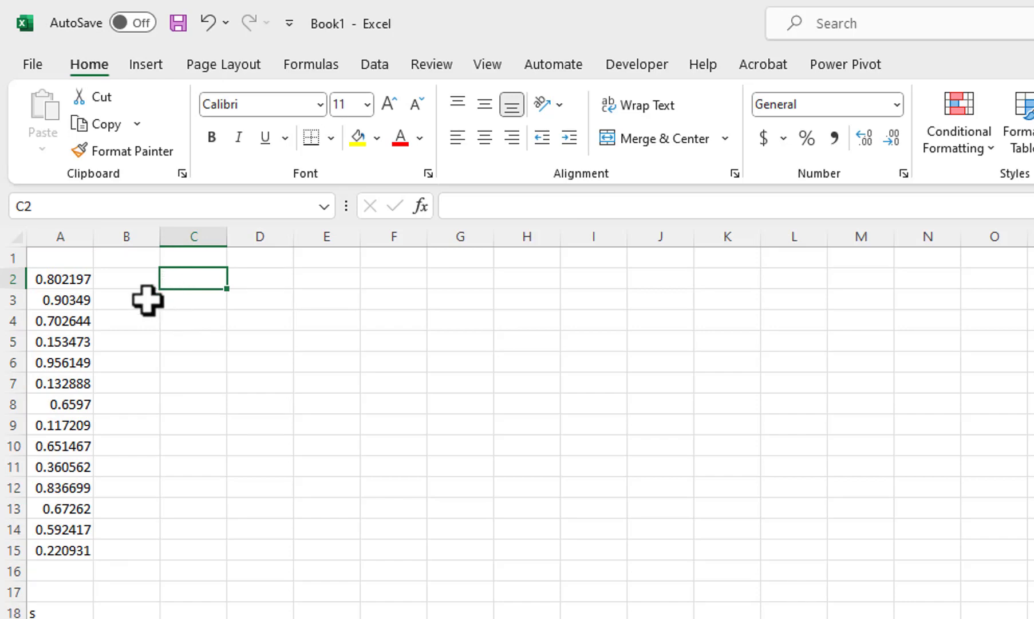
type("=ra")
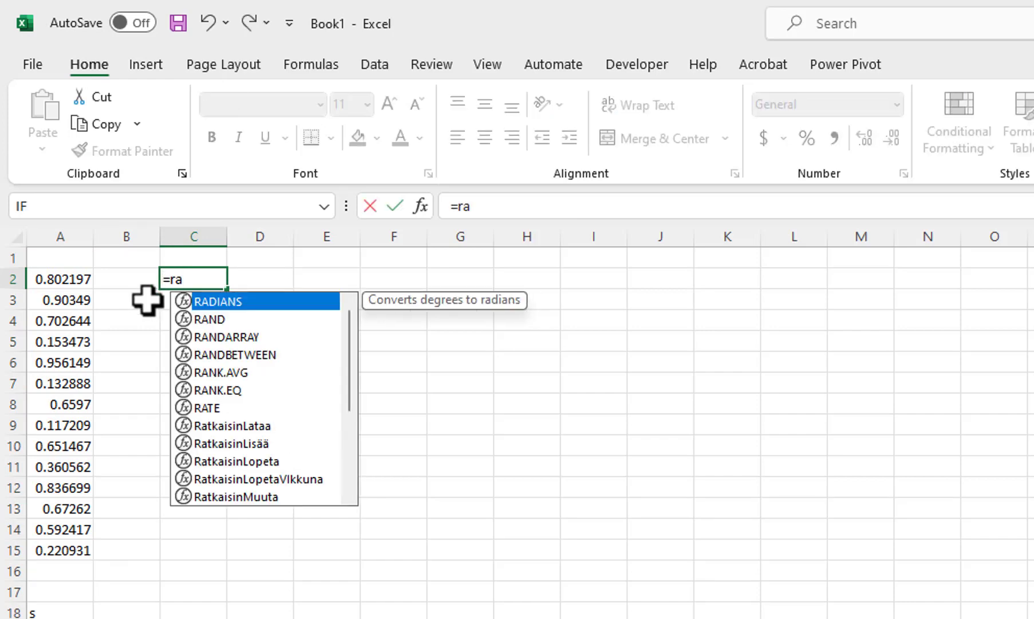
left_click(209, 338)
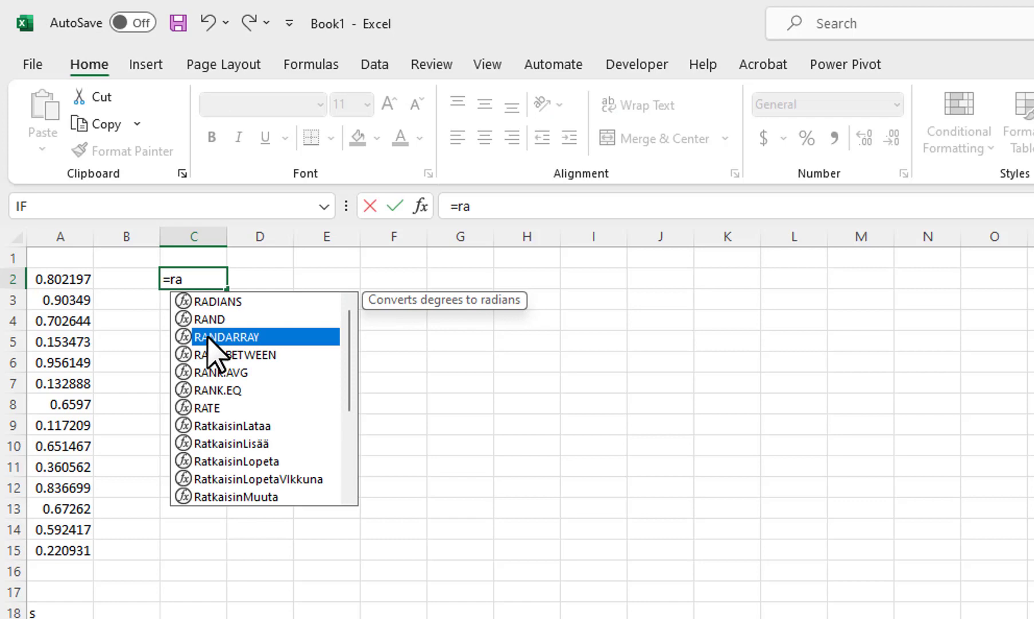
double_click(208, 336)
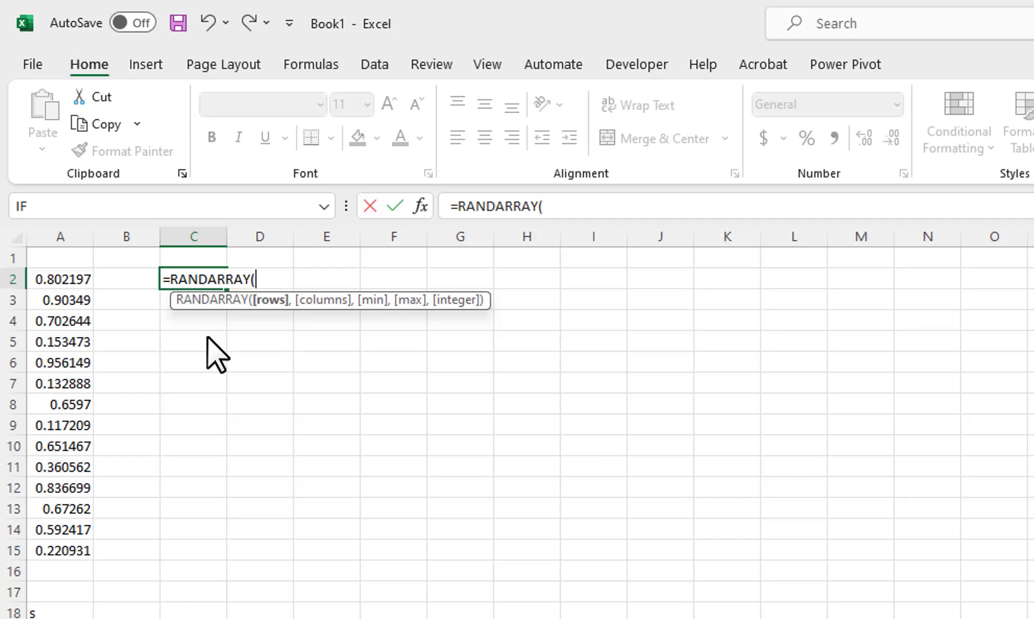
type("5,")
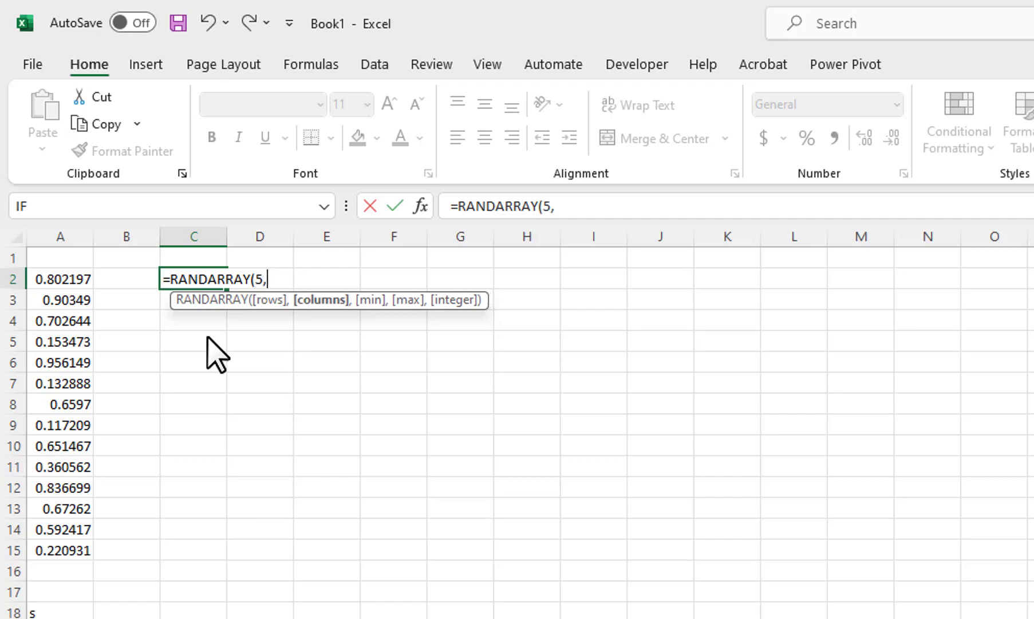
type("4,1")
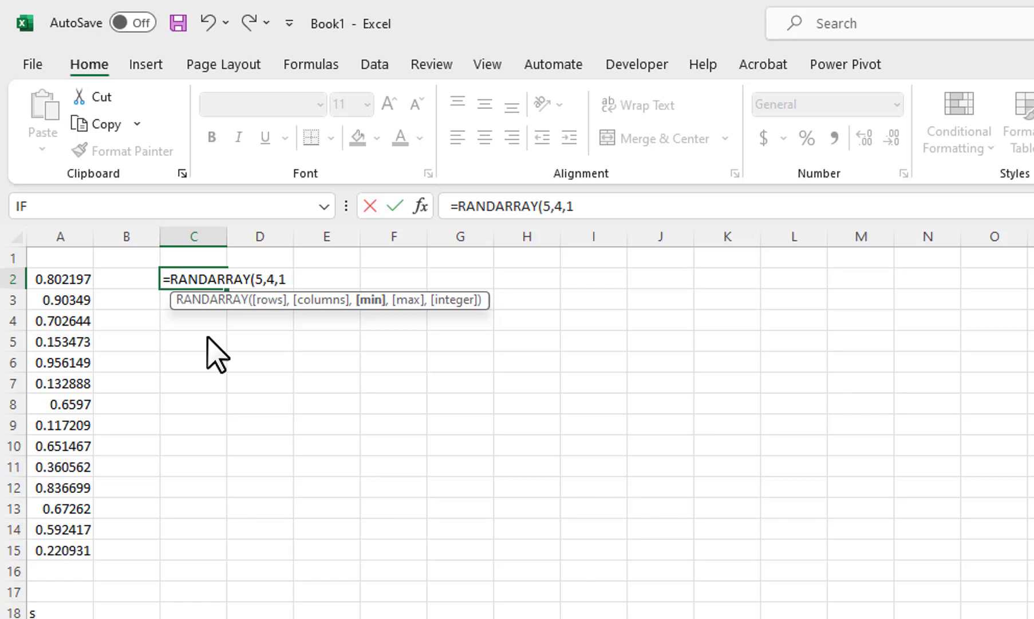
type(",25")
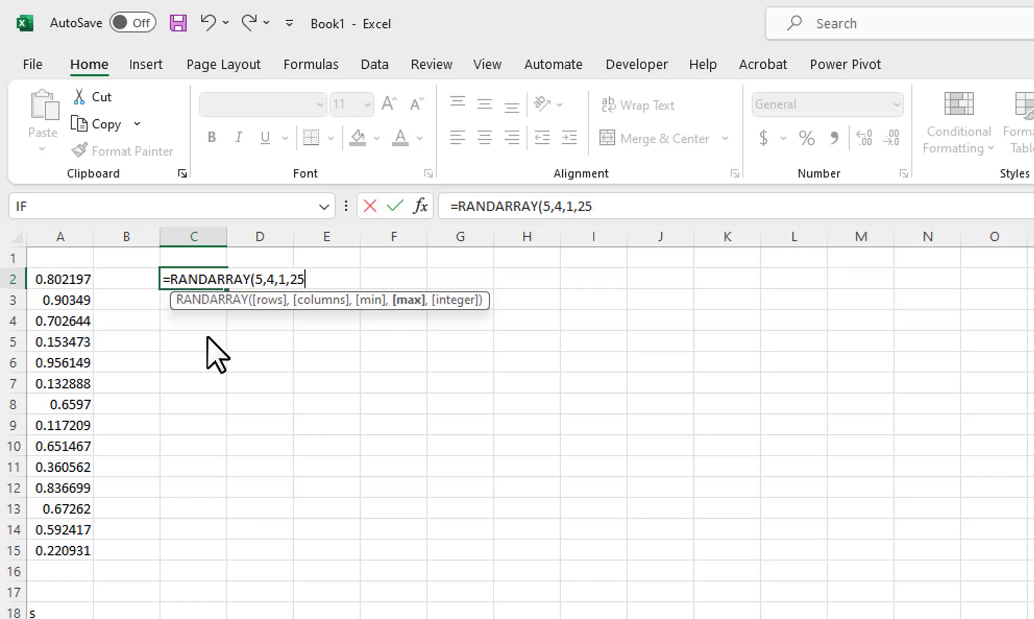
type(",1")
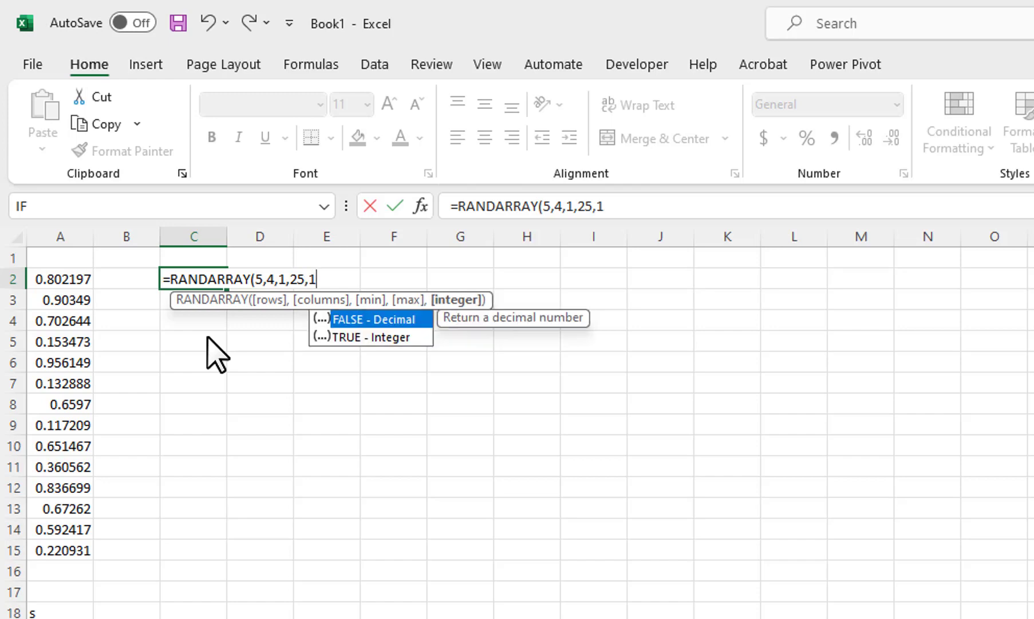
type(")")
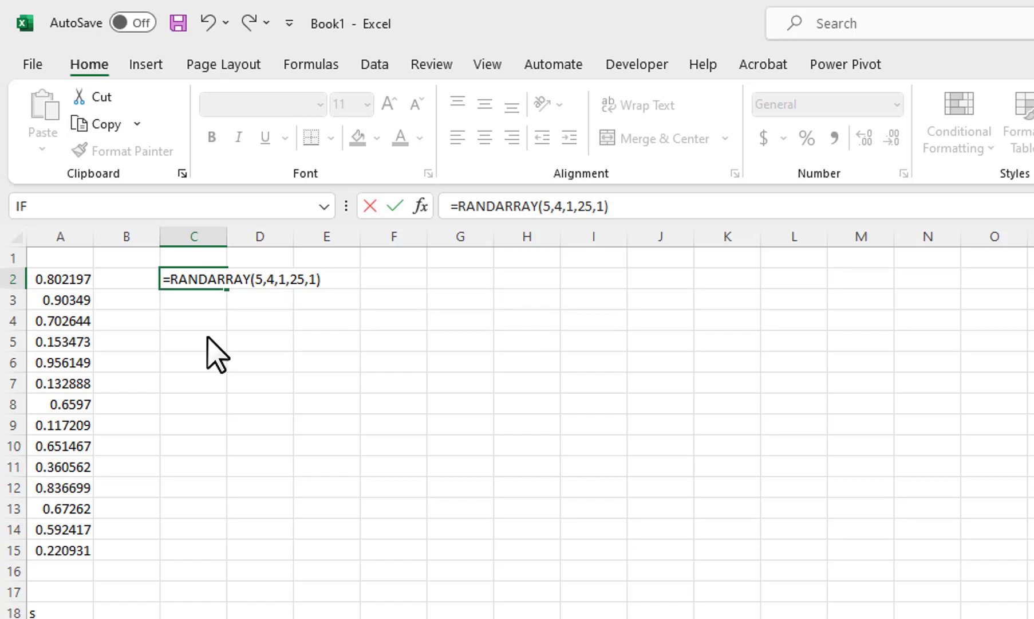
key("shift+Return")
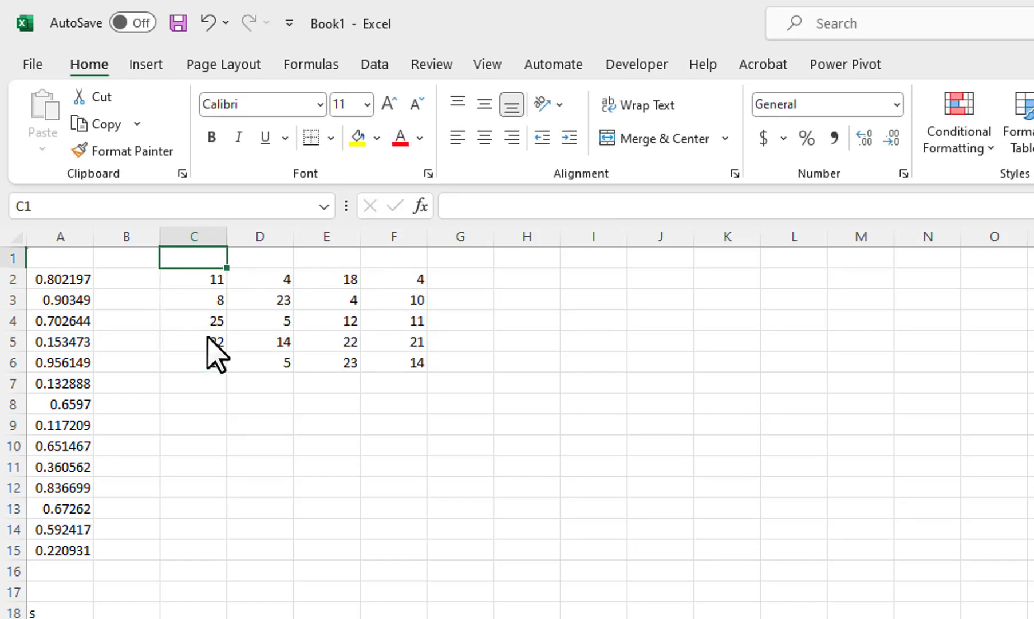
Change C2's last RANDARRAY argument to FALSE for decimals, then recalculate with F9
left_click(198, 279)
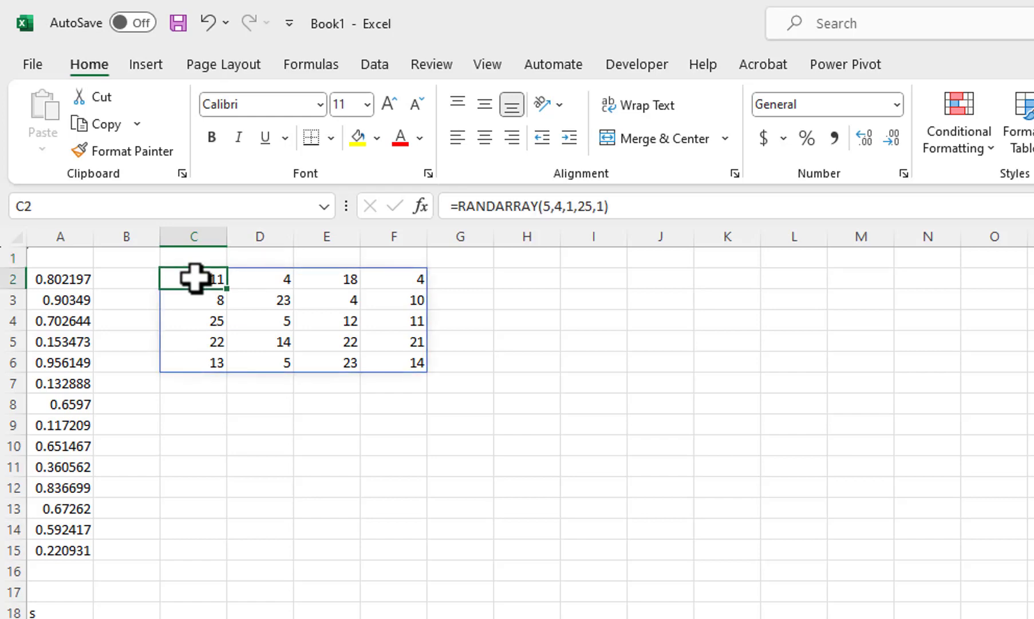
left_click(602, 206)
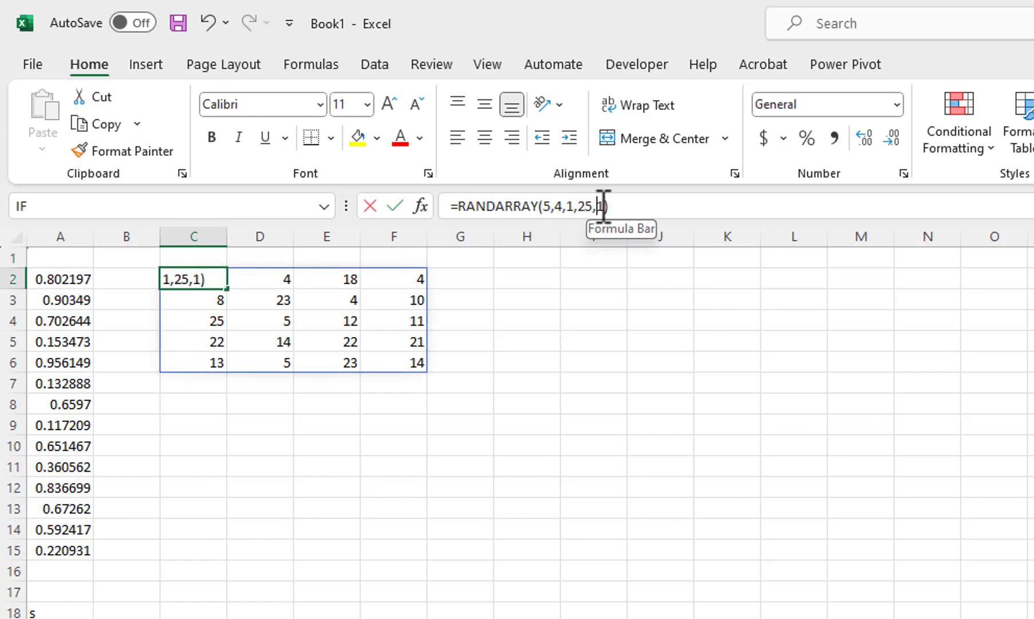
double_click(602, 206)
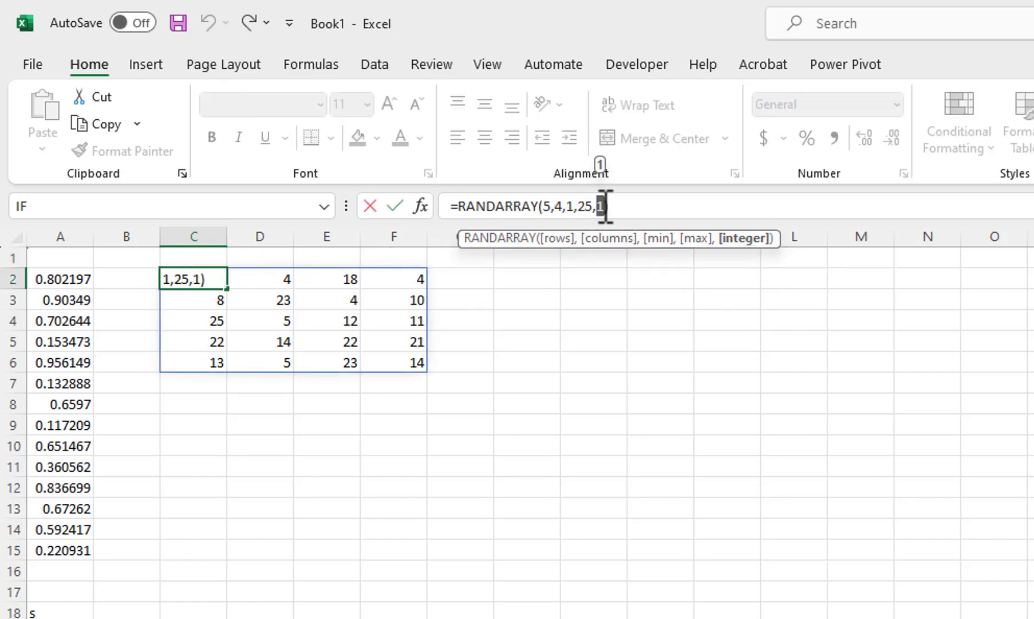
type("0")
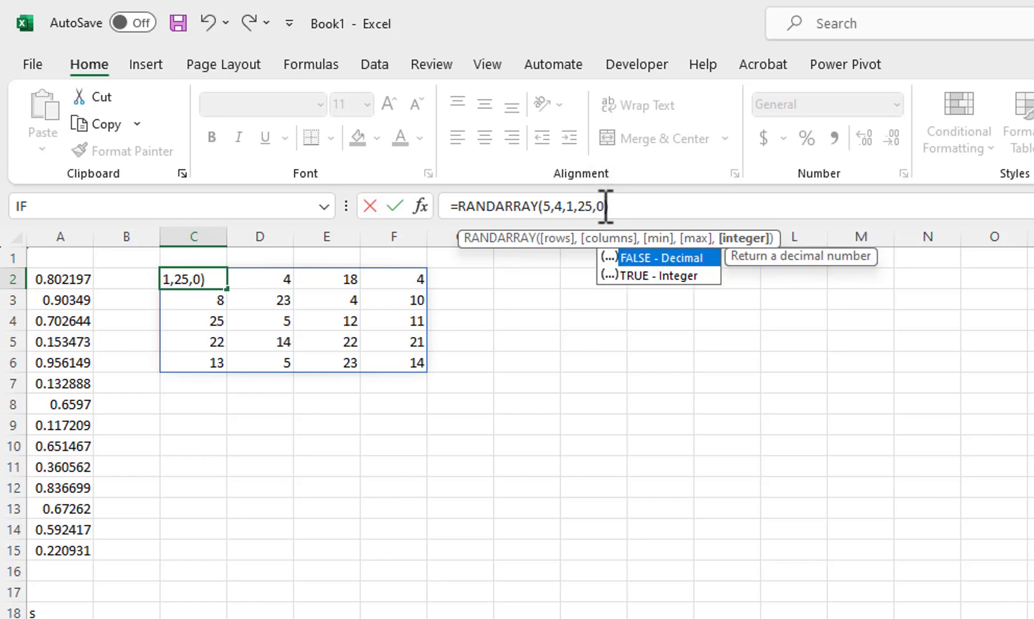
key("Tab")
key("ctrl+Return")
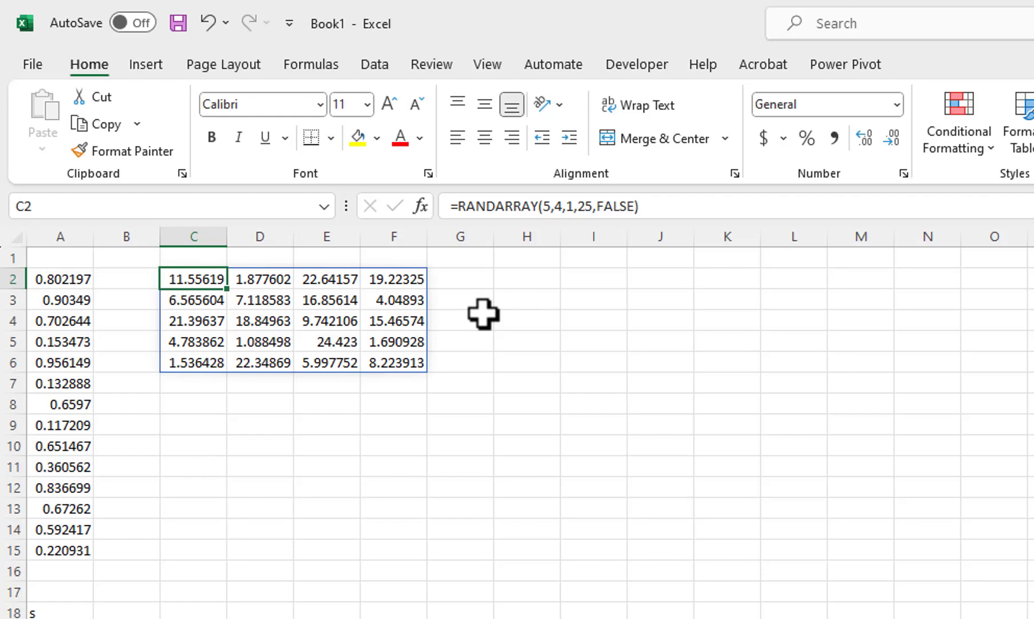
key("F9")
key("F9")
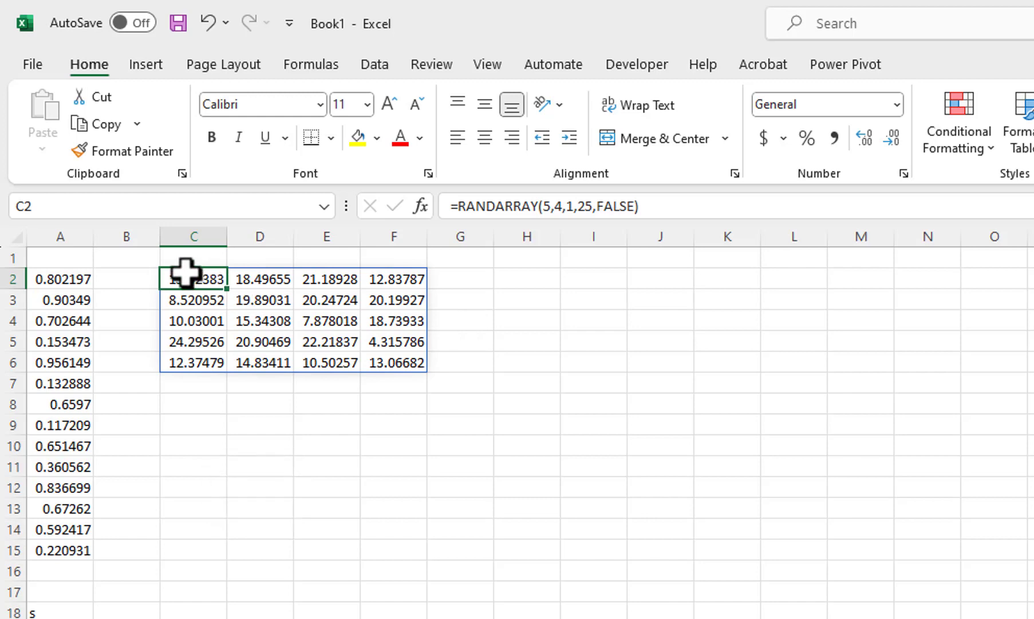
Copy C2:F6 and paste it back as values only to fix the random decimals
left_click_drag(185, 274, 375, 361)
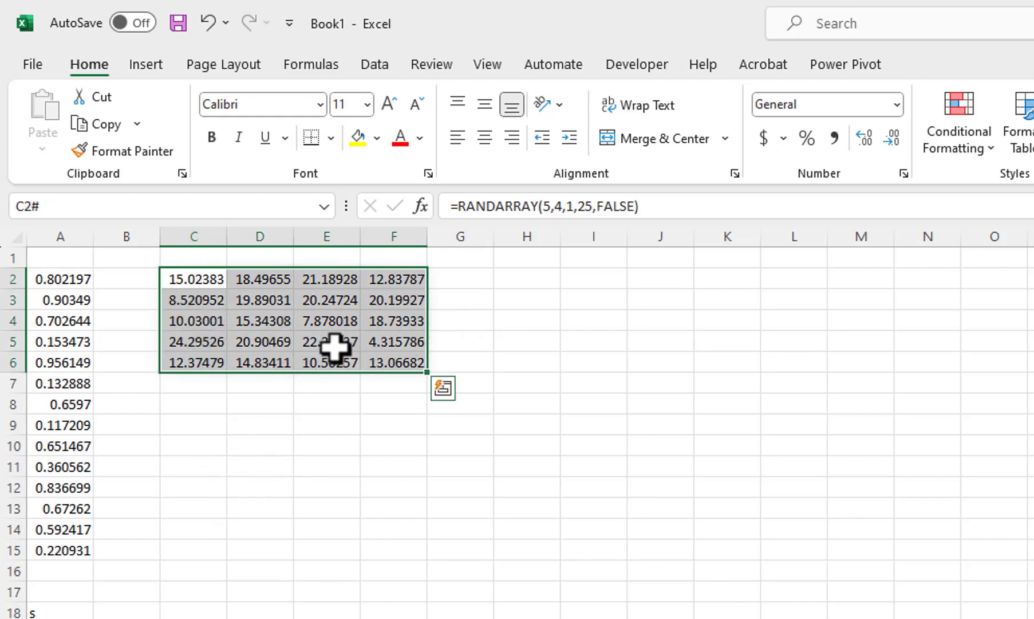
left_click(96, 124)
left_click(42, 154)
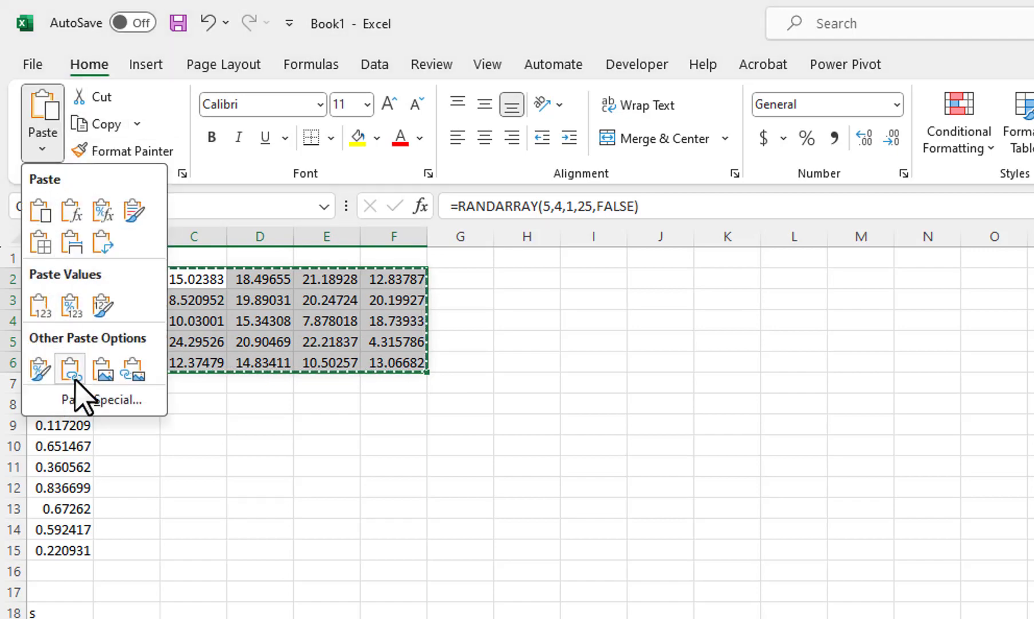
left_click(77, 392)
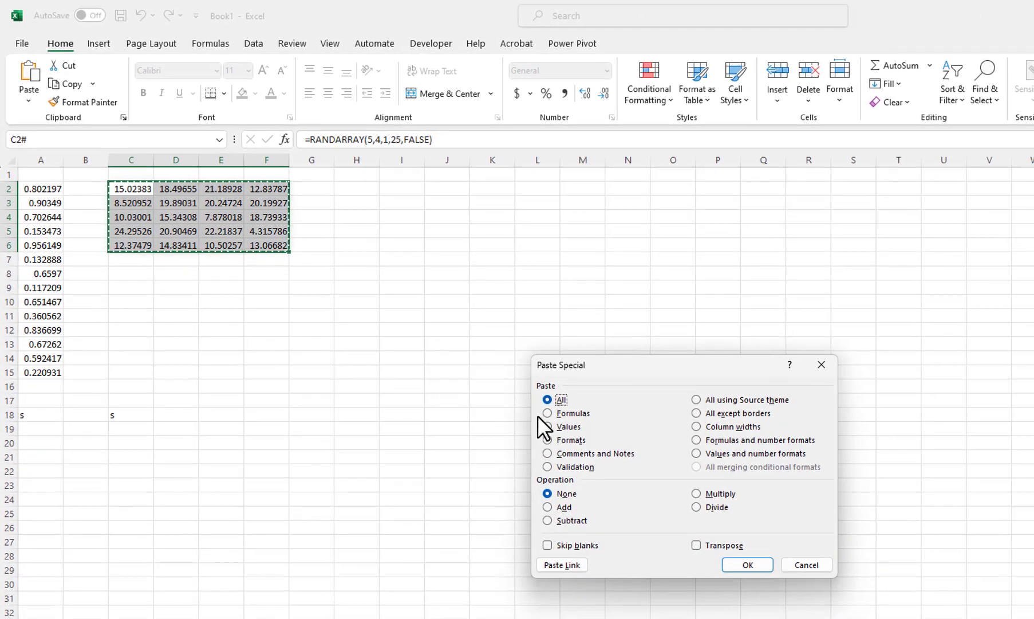
left_click(548, 427)
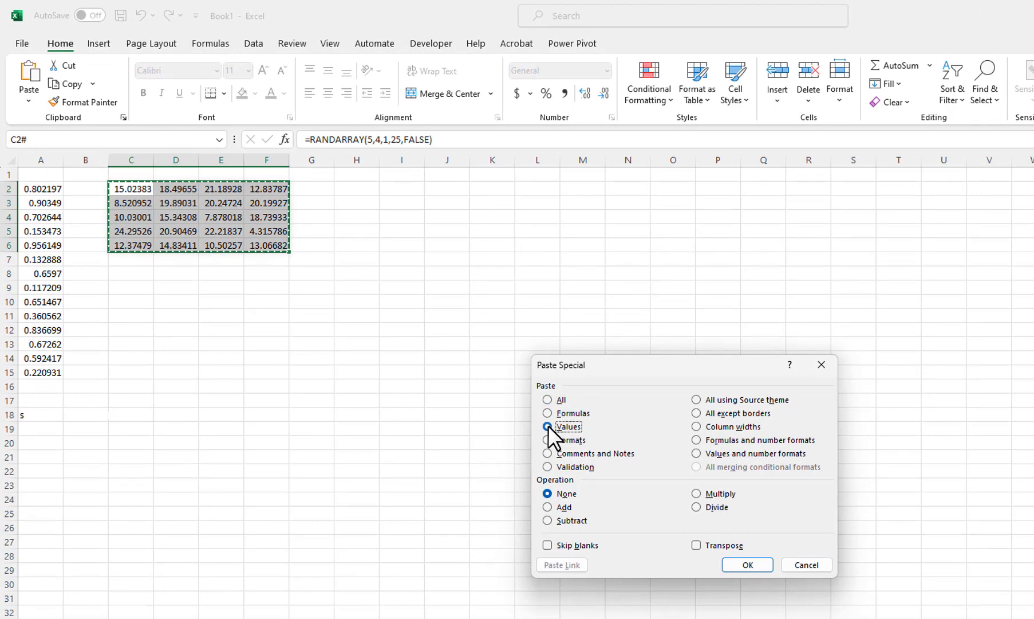
left_click(729, 562)
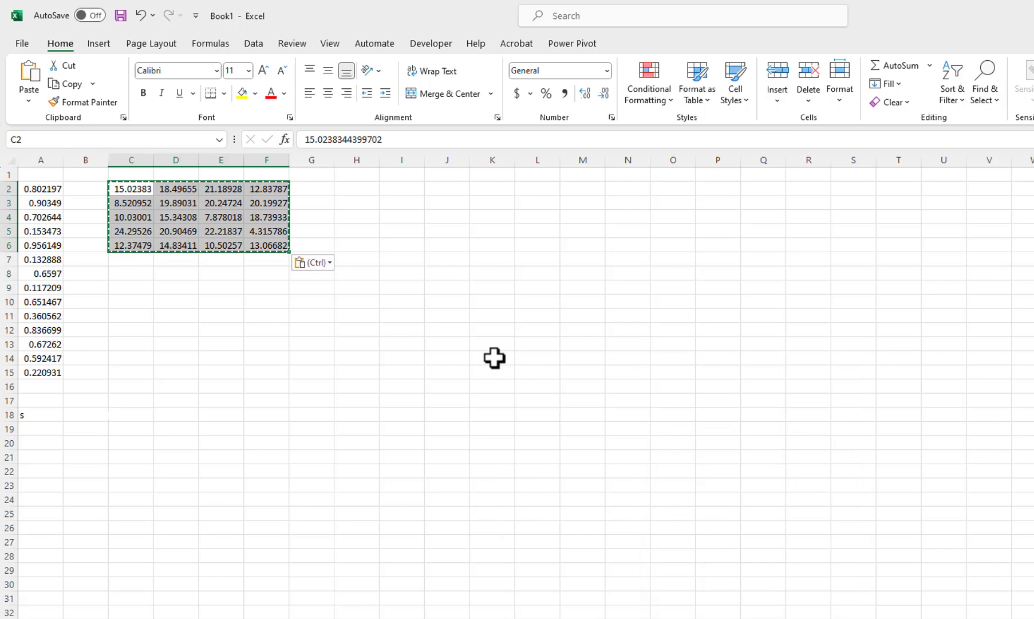
left_click(348, 190)
Enter =RANDBETWEEN(1,15) in H2
type("=")
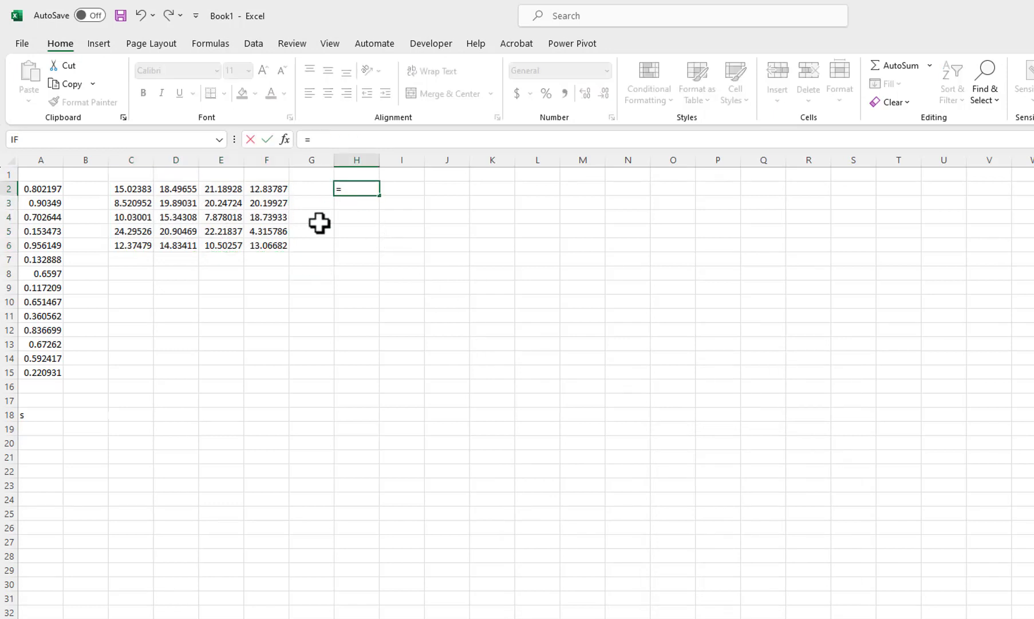
type("ra")
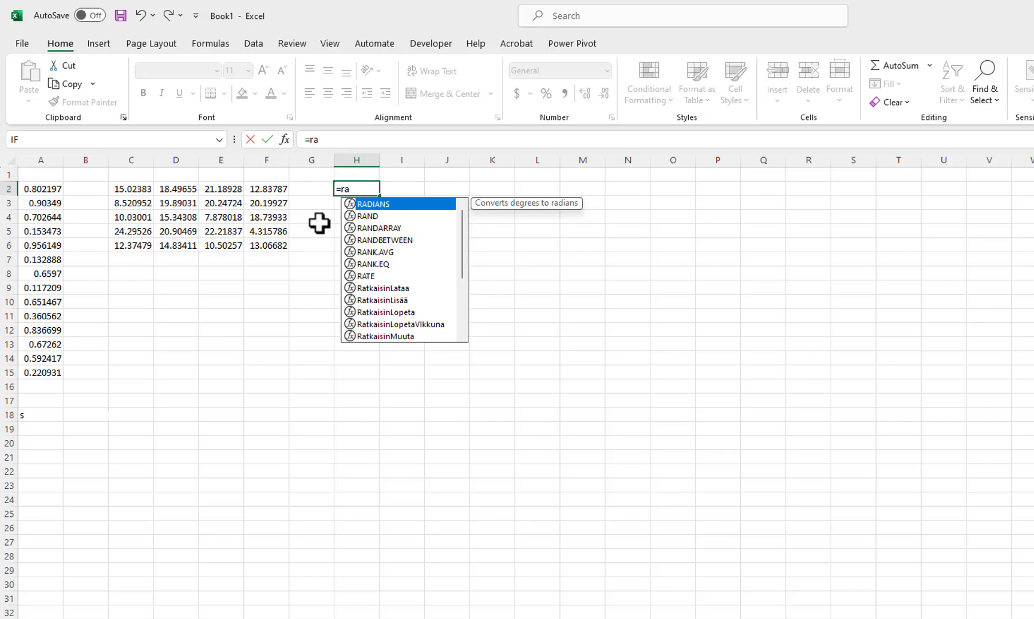
key("Down")
key("Down")
key("Down")
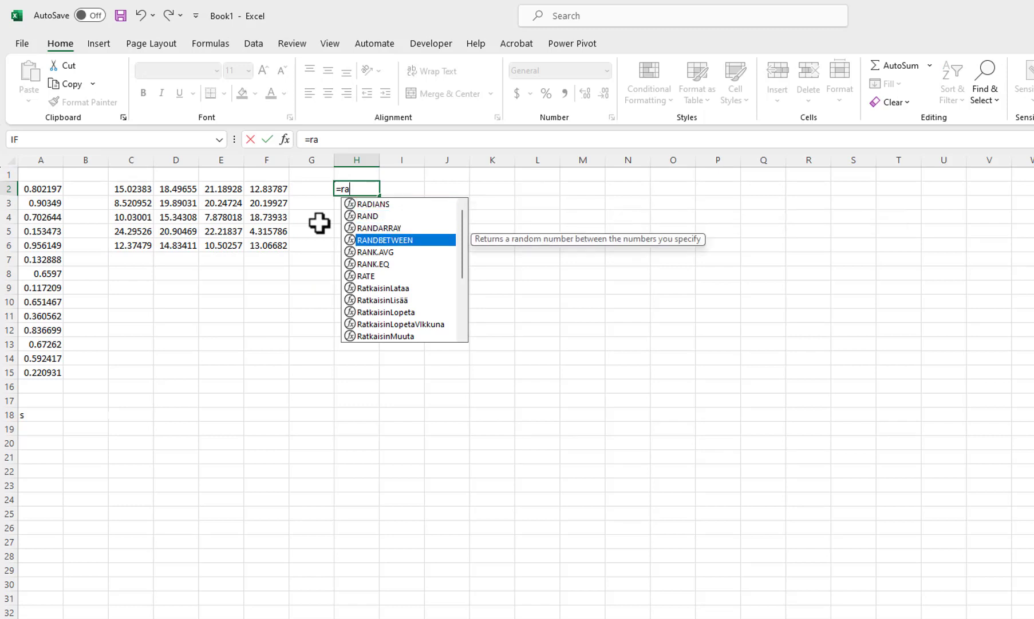
key("Tab")
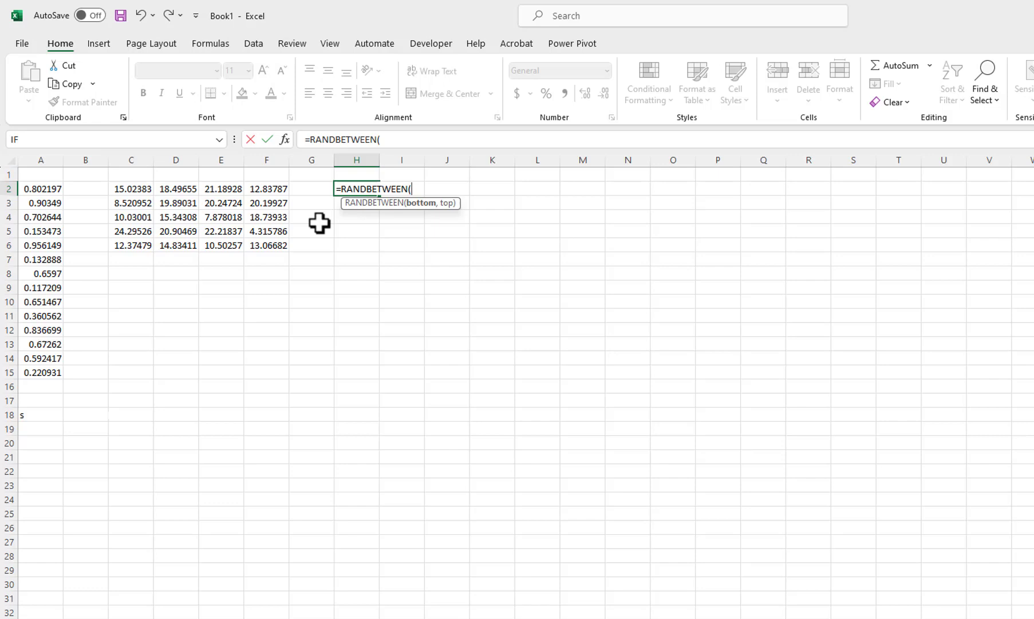
type("1,15)")
key("ctrl+Return")
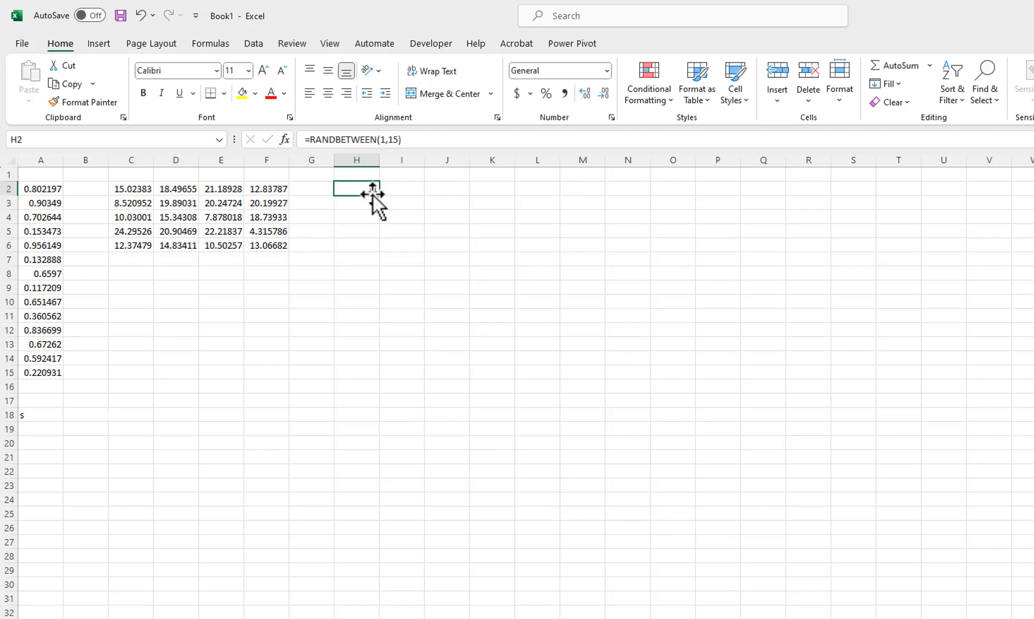
Fill the RANDBETWEEN formula down to H16, then paste H2:H16 back as values only
left_click_drag(382, 205, 378, 390)
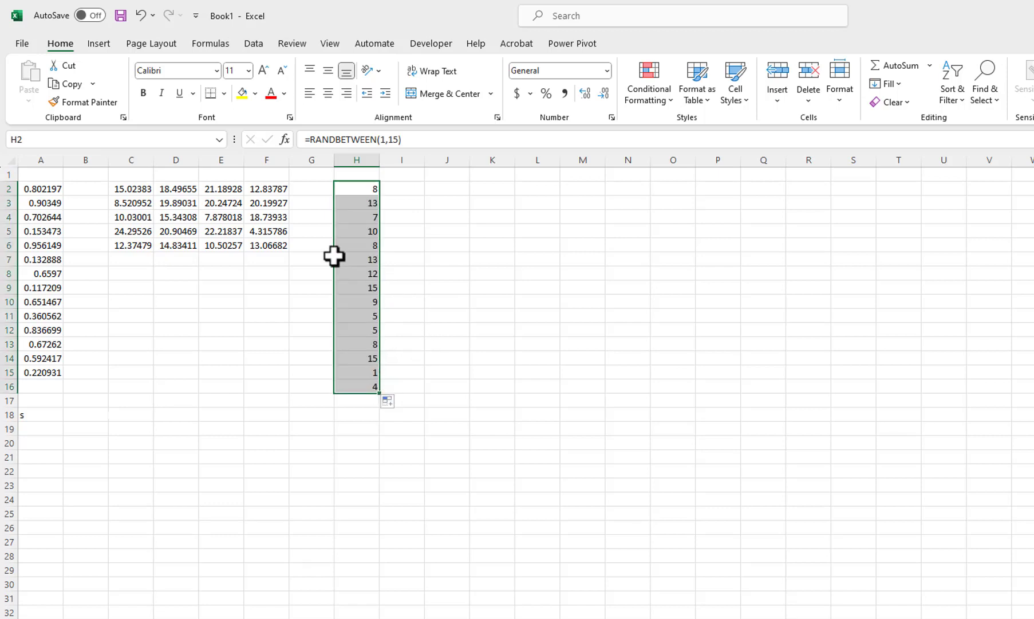
left_click(71, 84)
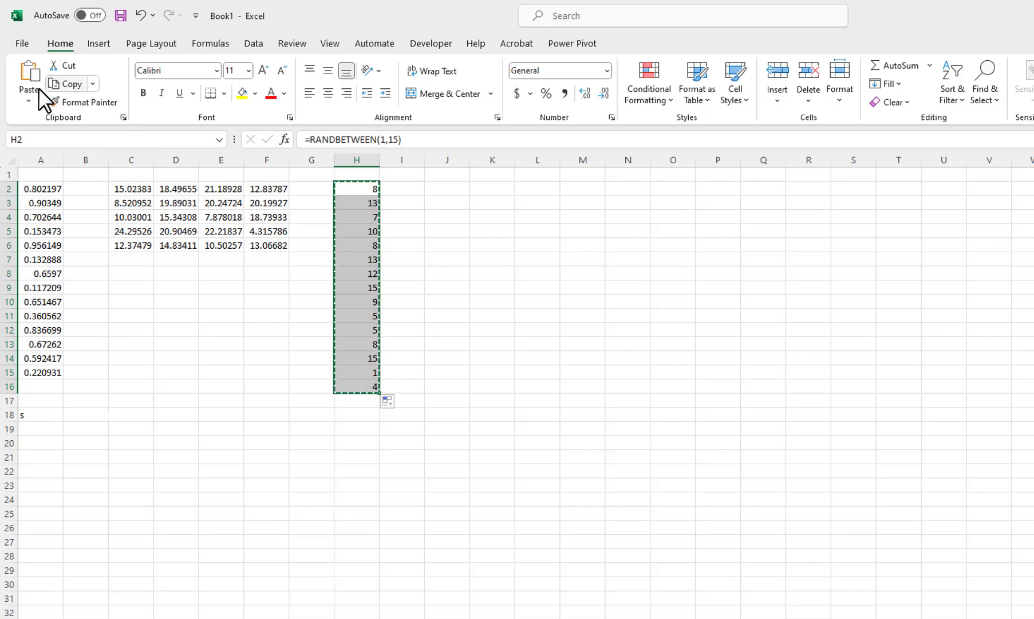
left_click(27, 98)
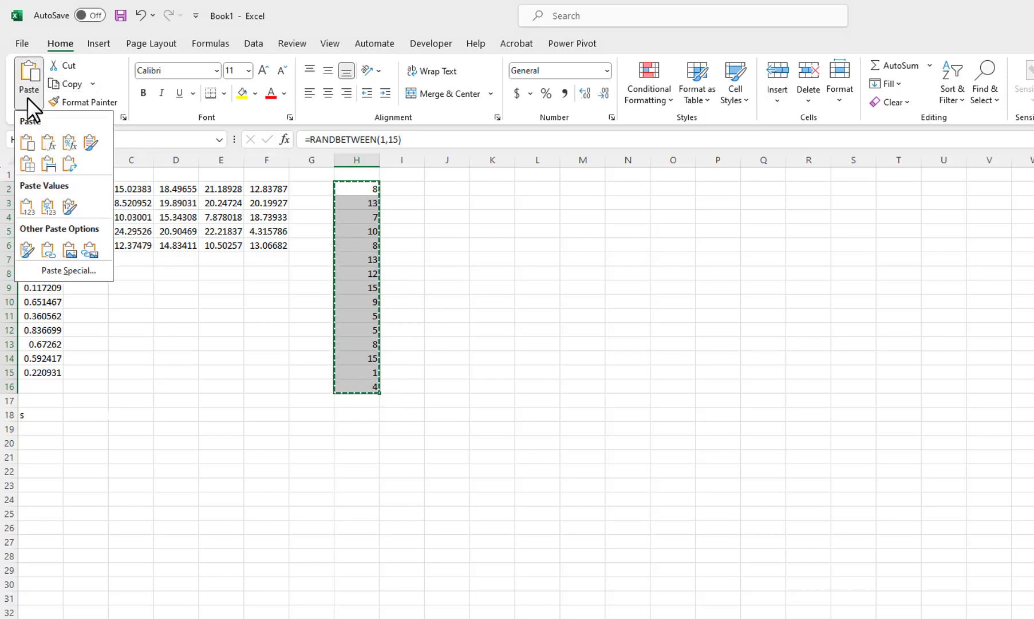
left_click(47, 269)
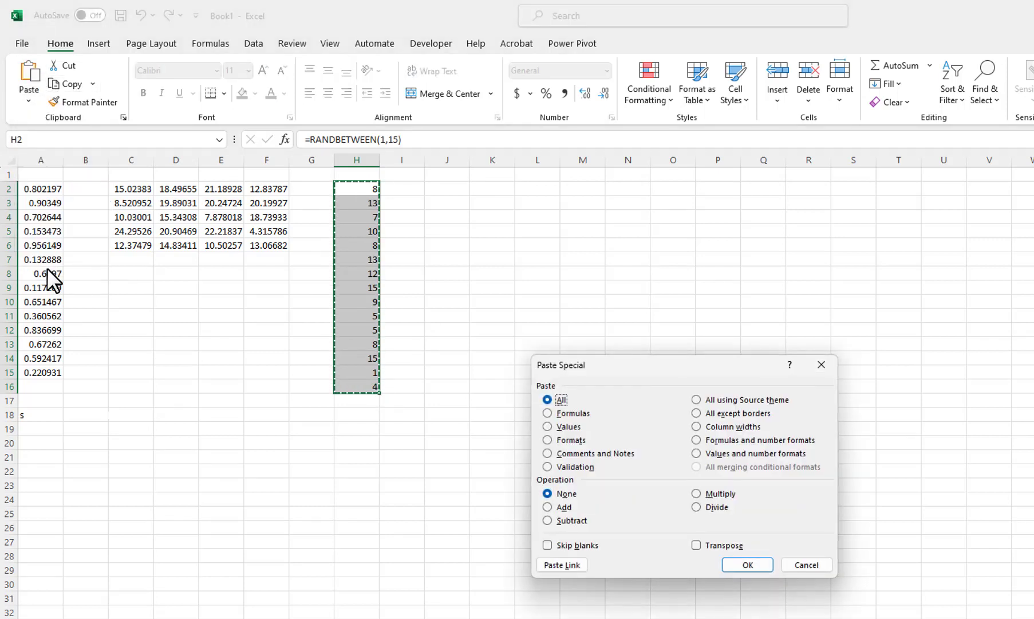
left_click(548, 427)
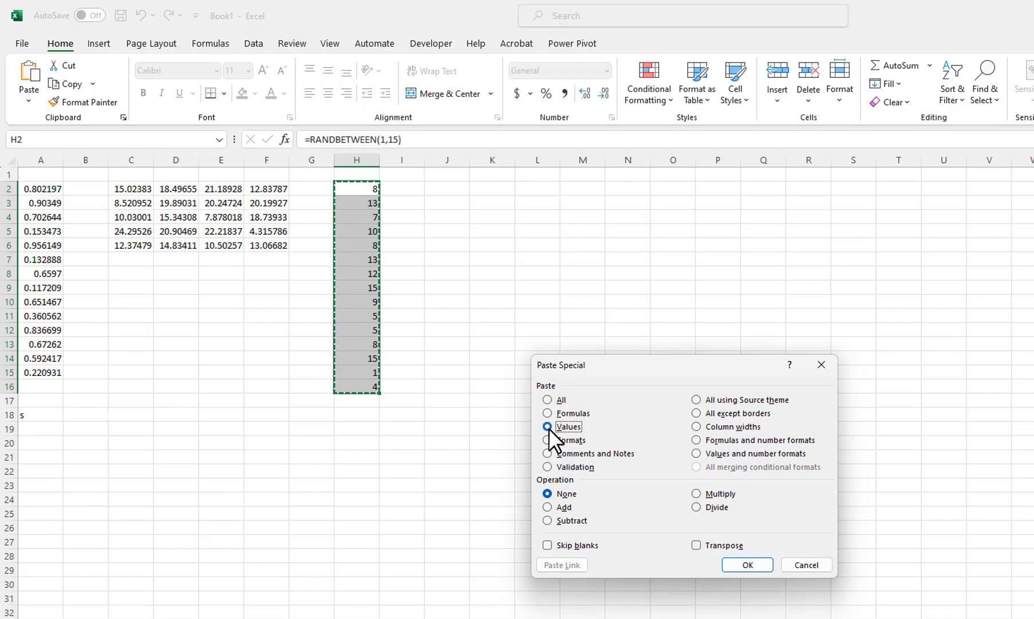
left_click(732, 563)
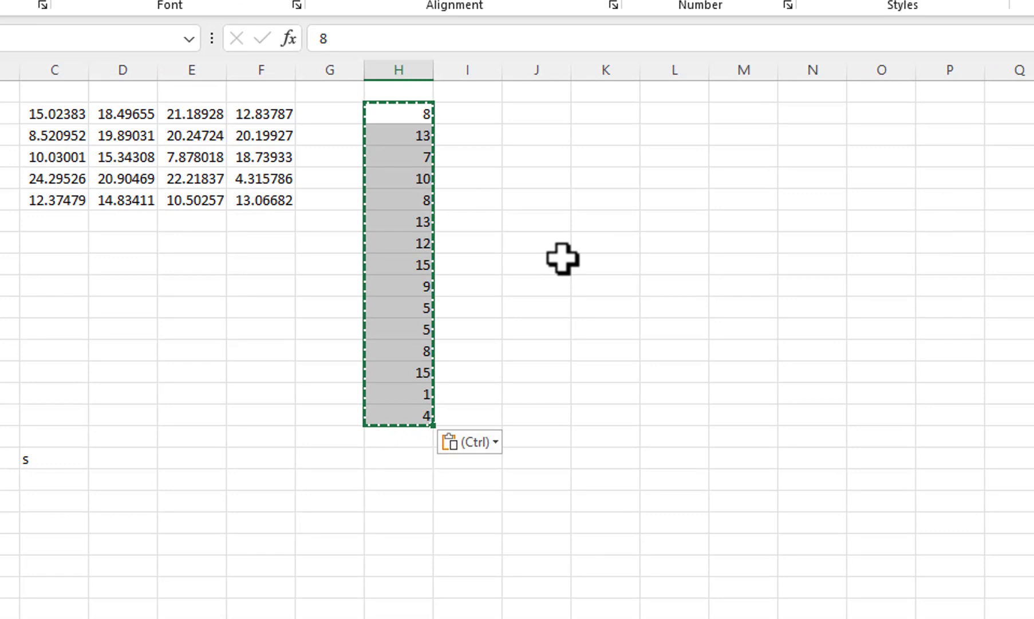
Start a COUNTIF in I2 with the absolute range $H$2:$H$16
left_click(400, 192)
key("Escape")
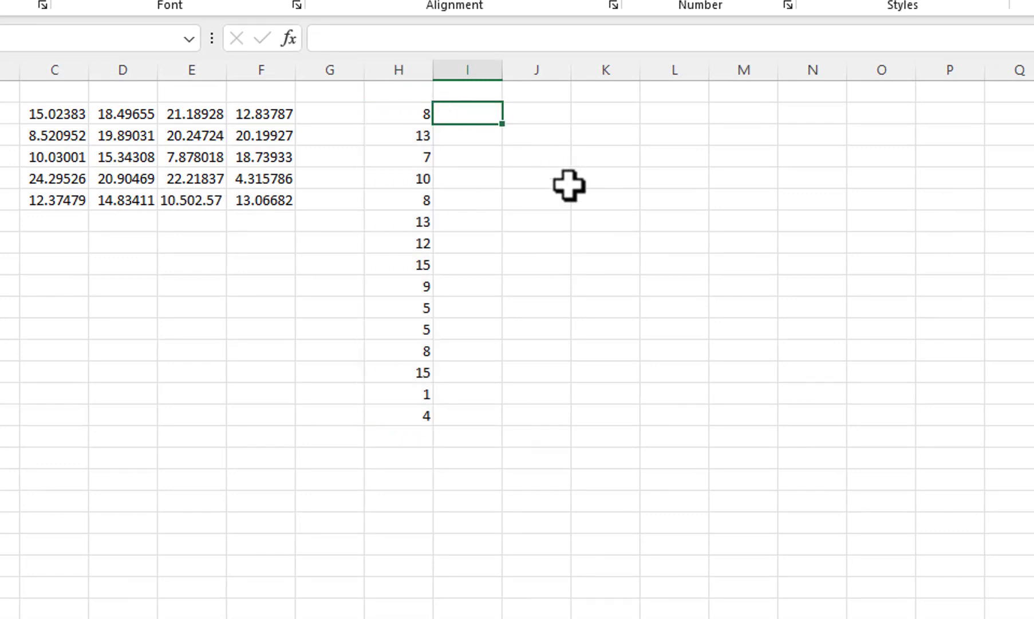
type("=co")
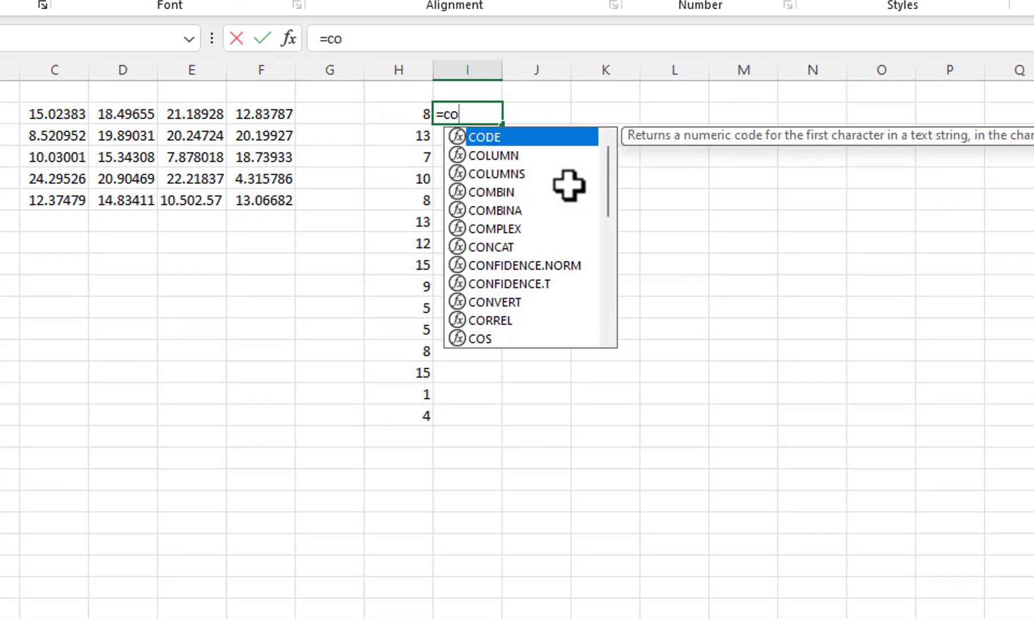
type("unti")
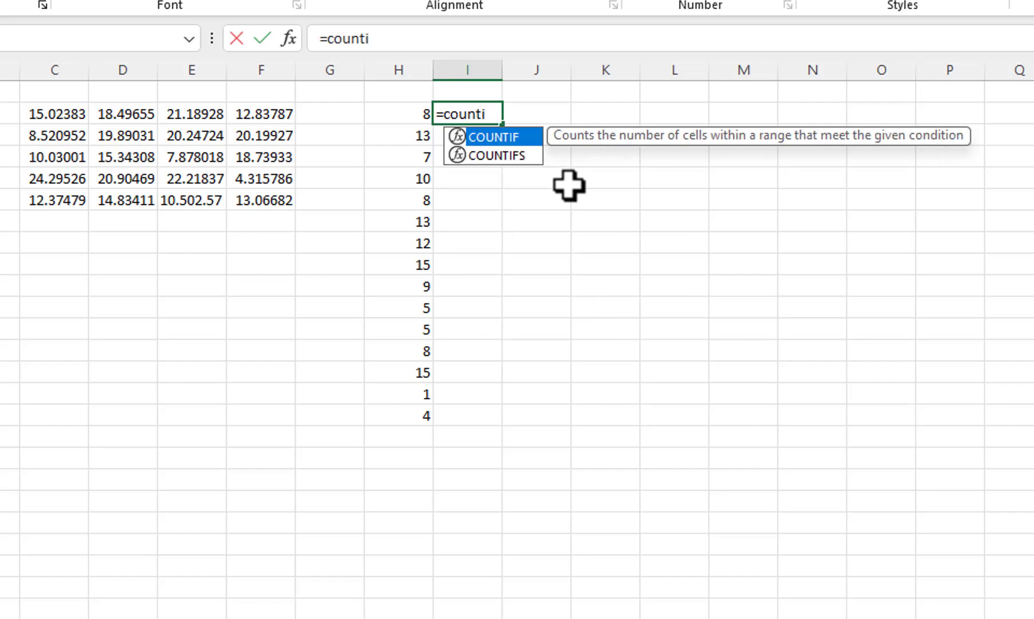
key("Tab")
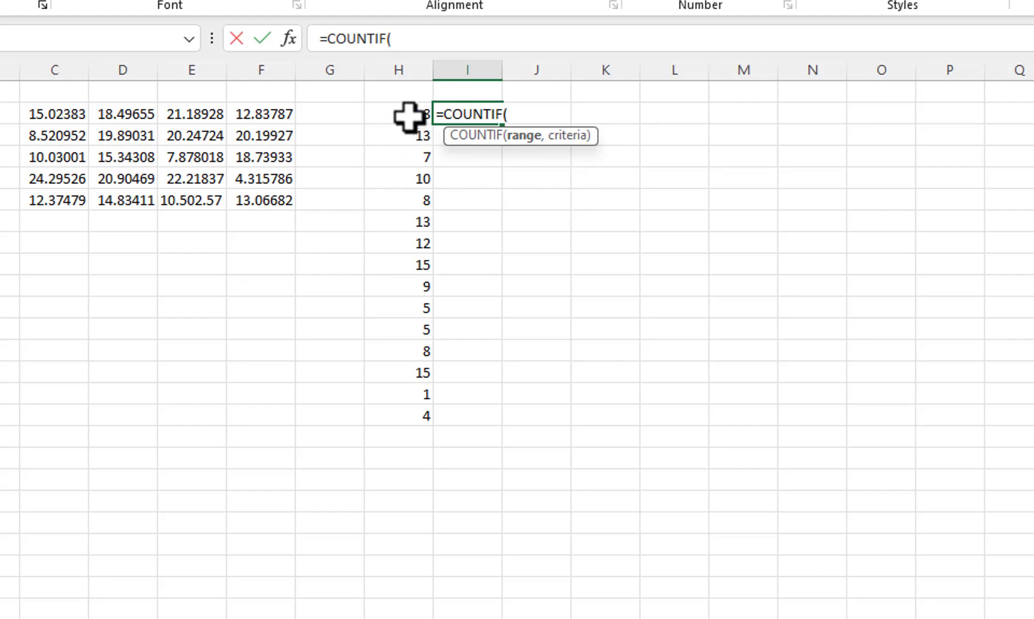
left_click_drag(406, 115, 414, 414)
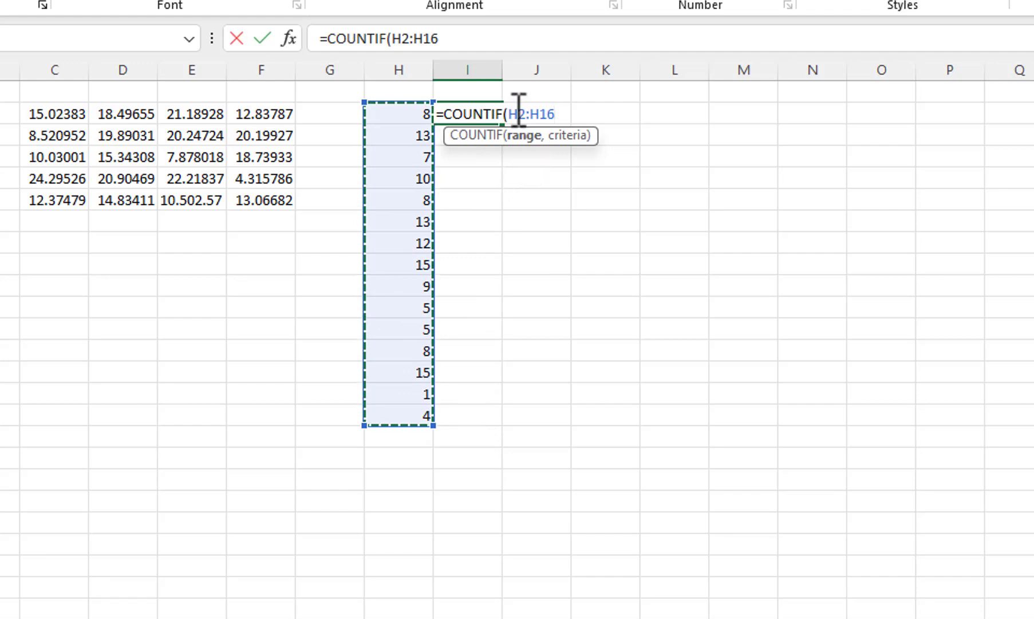
left_click_drag(509, 114, 558, 114)
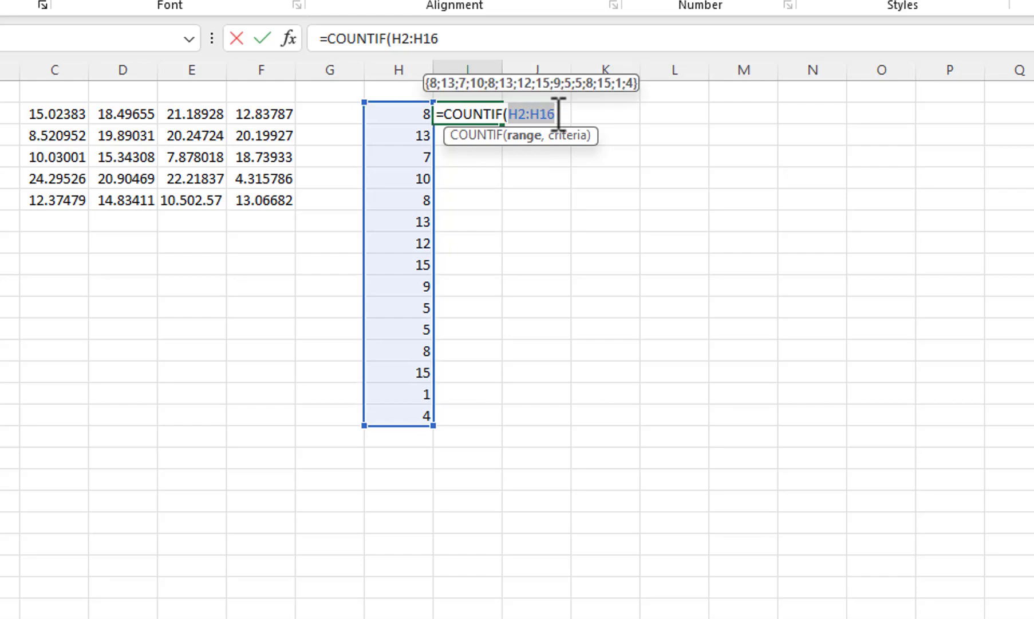
key("F4")
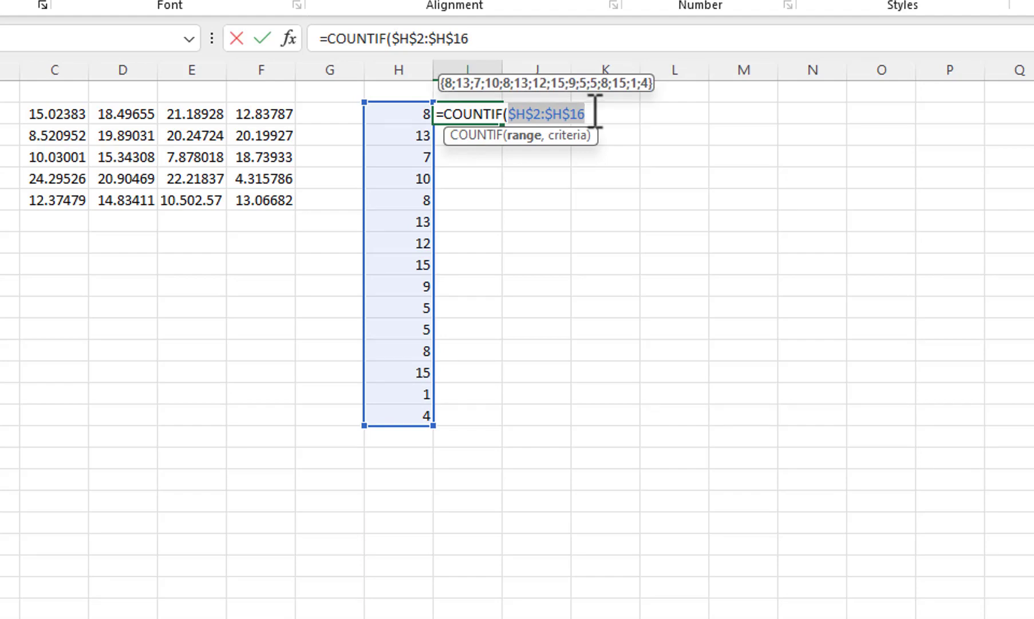
Finish =COUNTIF($H$2:$H$16,H2) in I2 and fill it down to I16
left_click(586, 114)
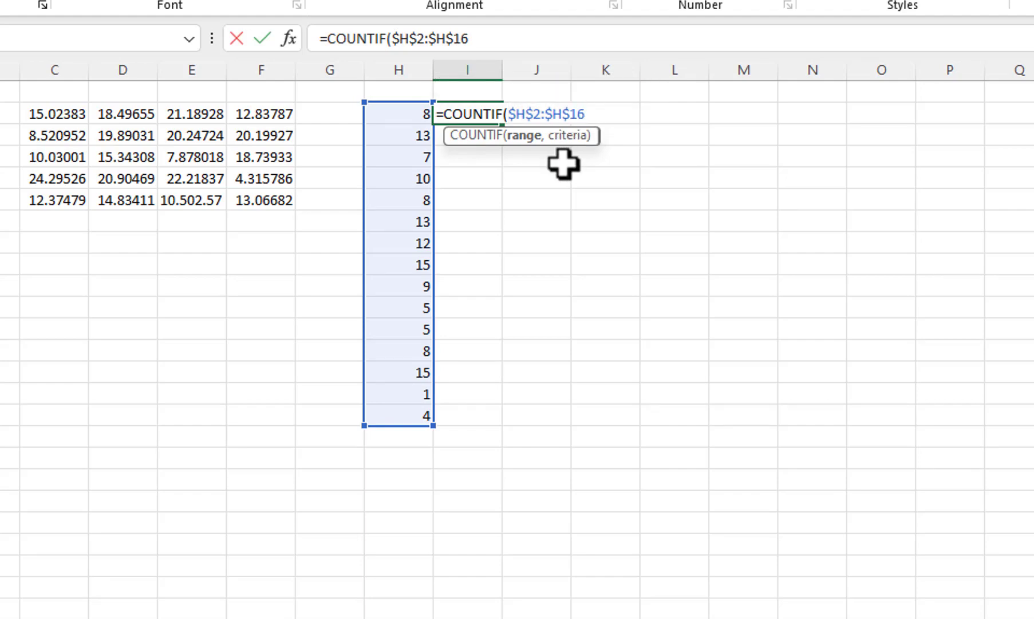
type(",")
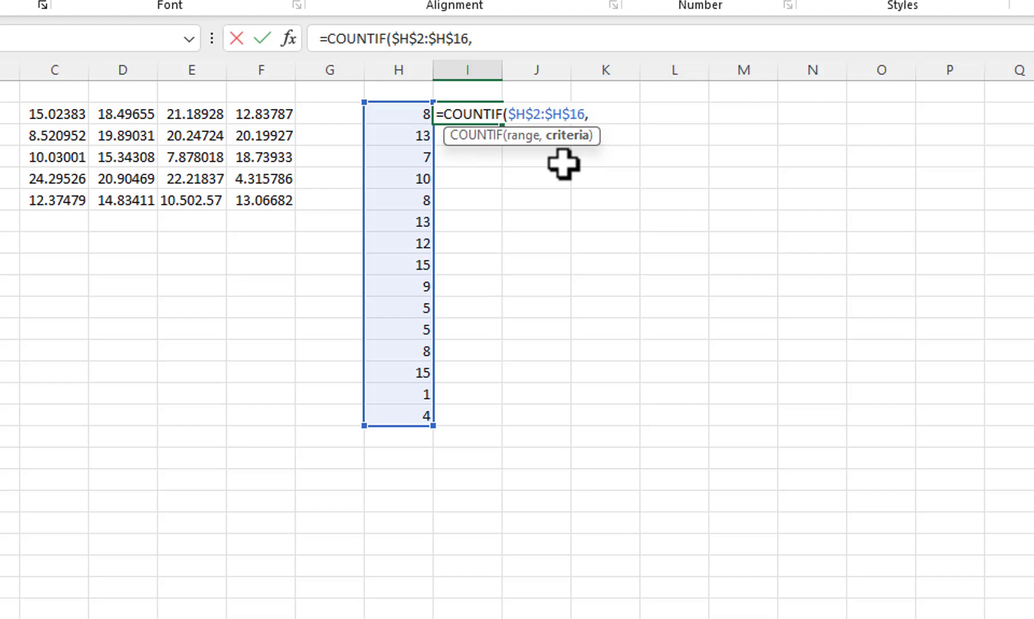
left_click(408, 113)
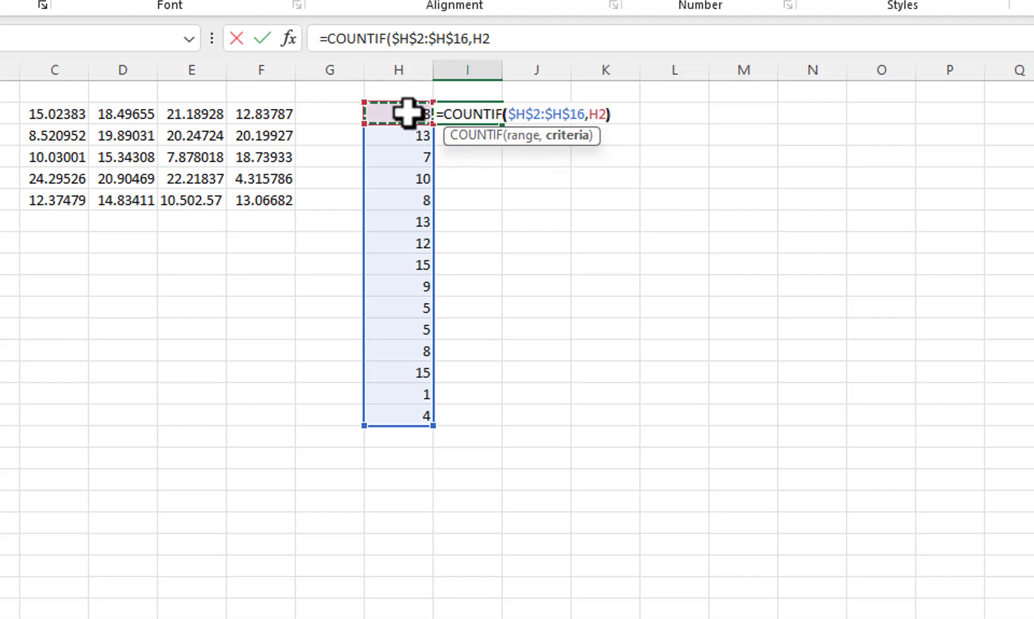
type(")")
key("ctrl+Return")
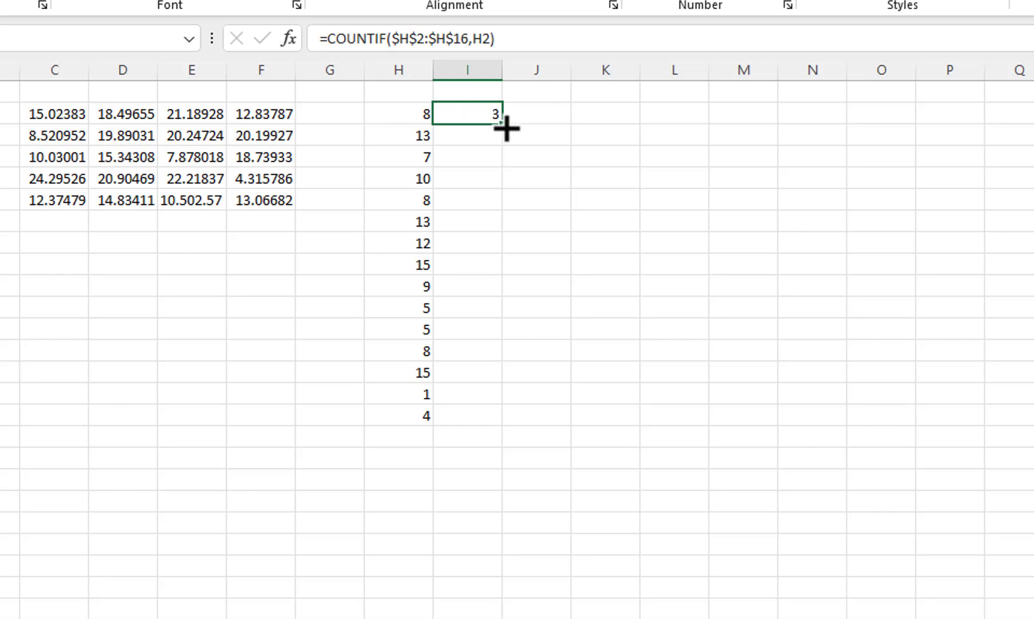
left_click_drag(502, 124, 503, 424)
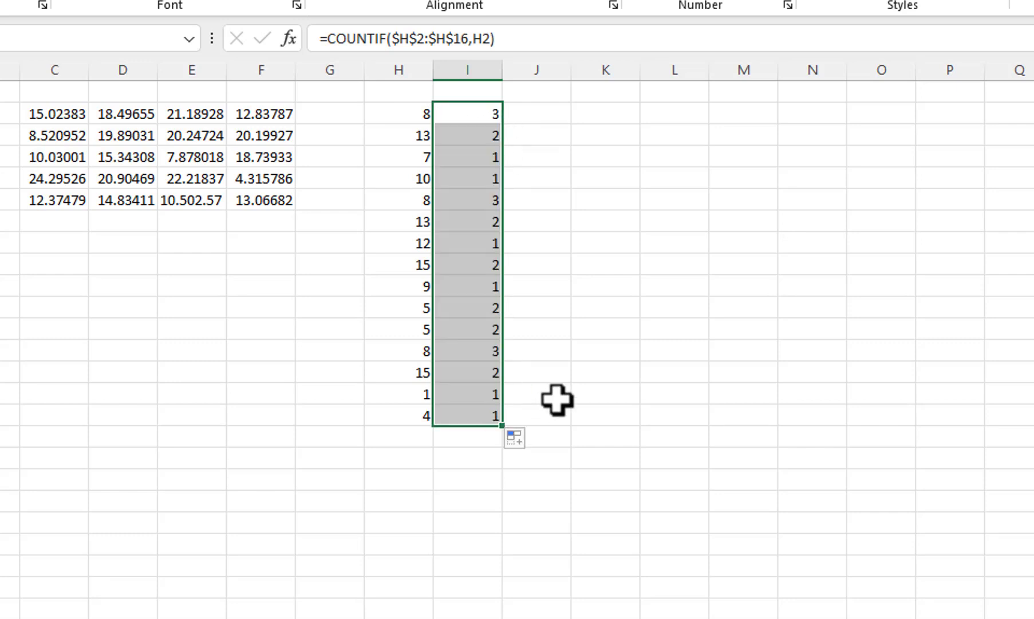
In J2, begin a SORTBY formula sorting SEQUENCE(15,1,1,1)
left_click(533, 120)
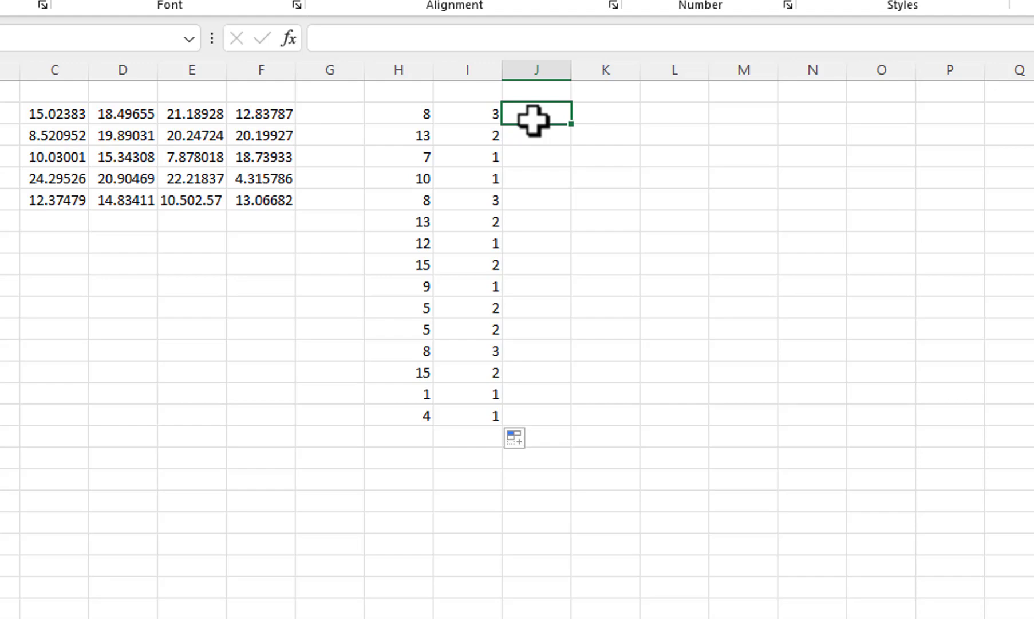
type("=sor")
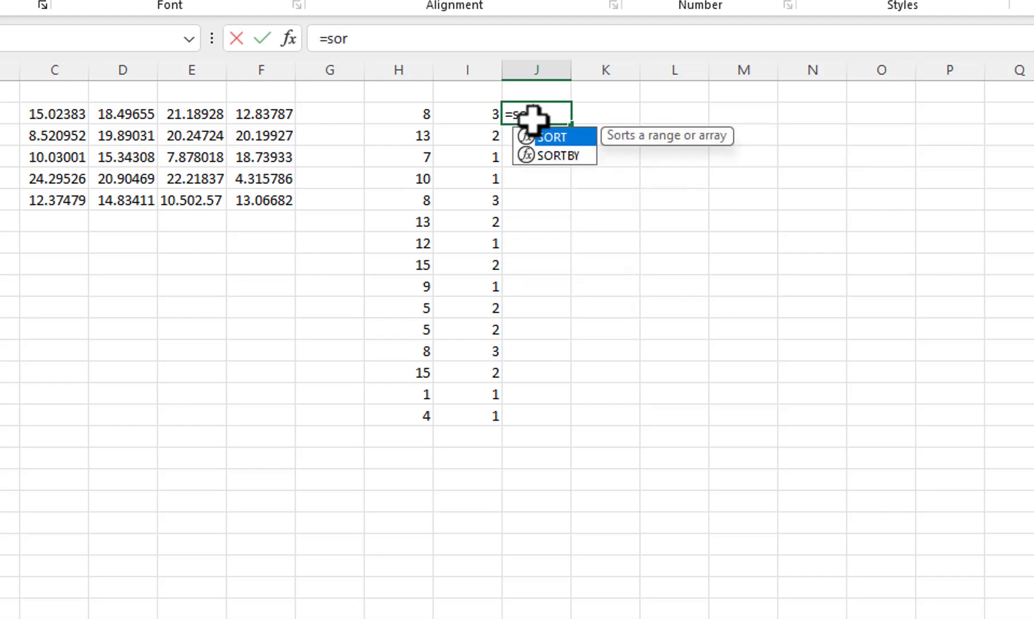
key("Down")
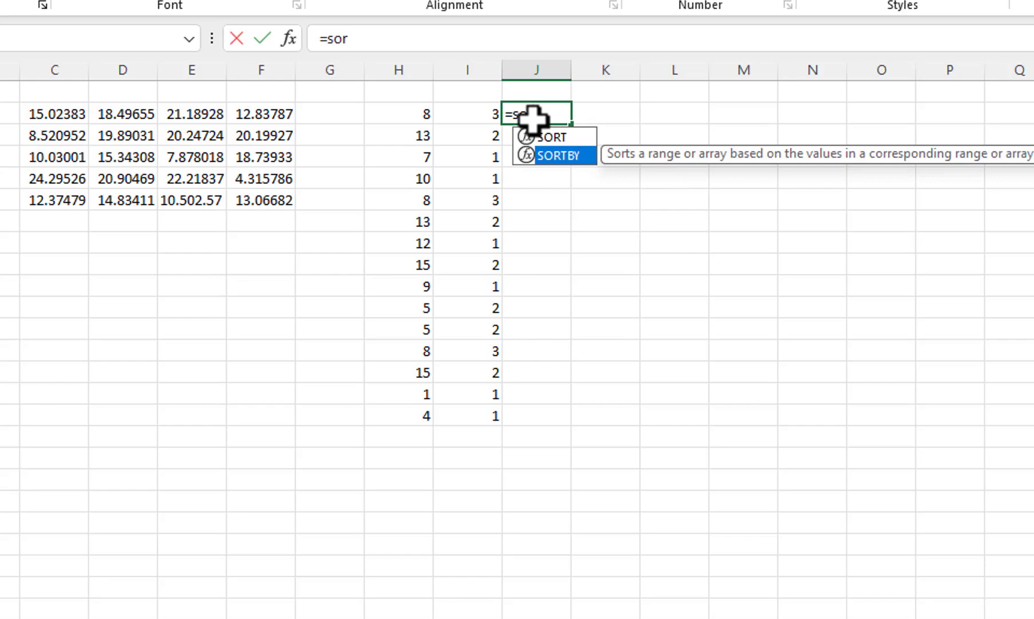
key("Tab")
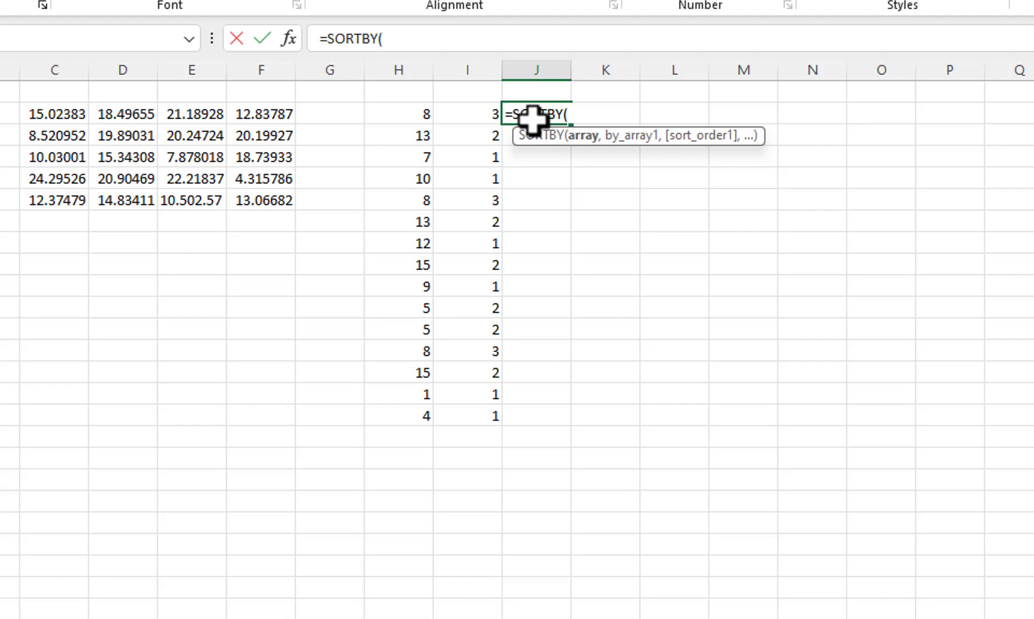
type("seq")
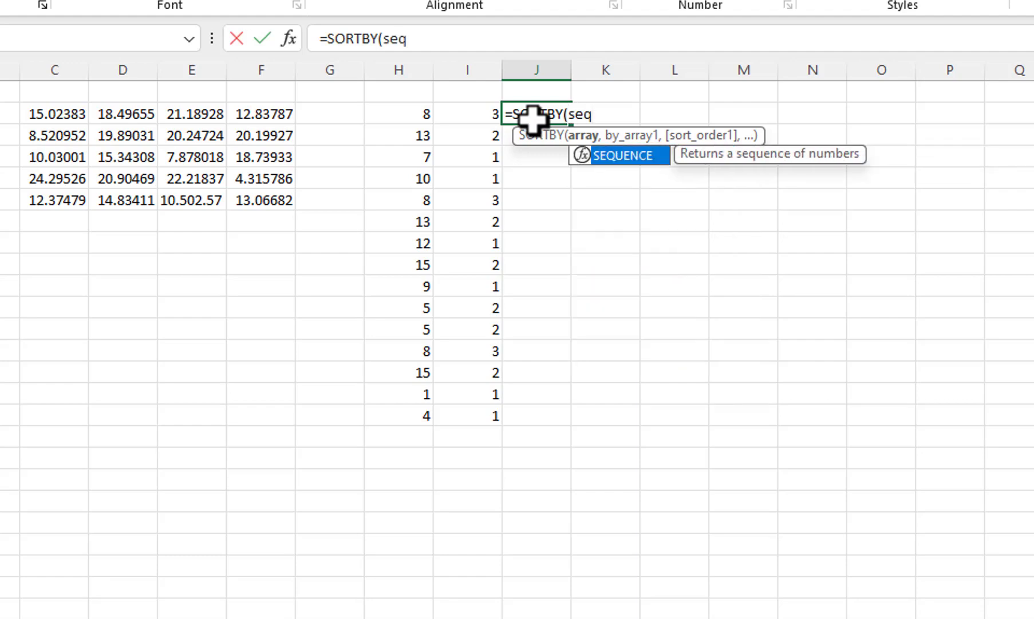
key("Tab")
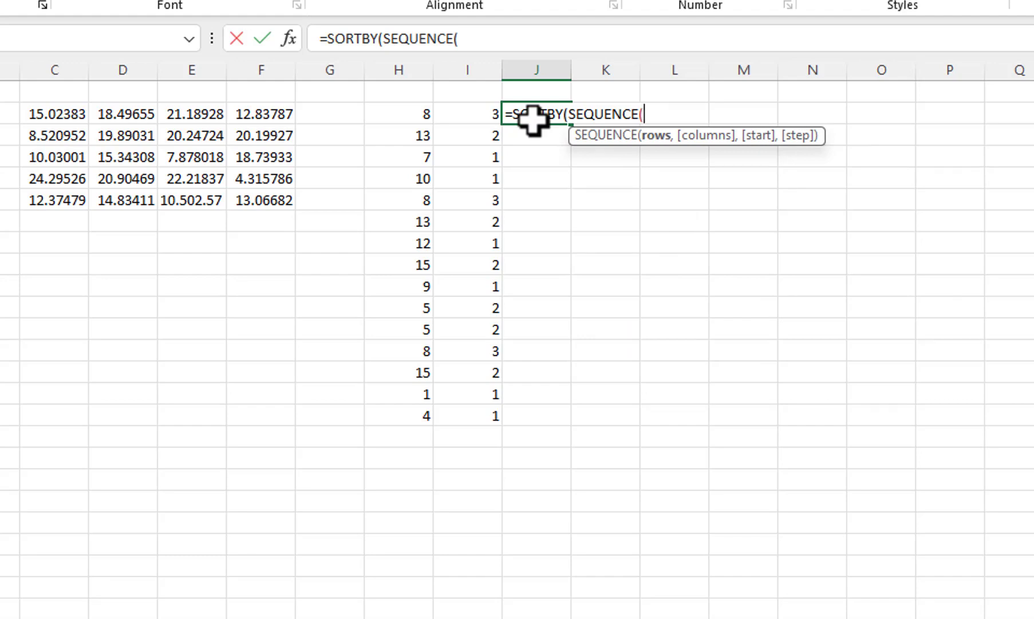
type("15,")
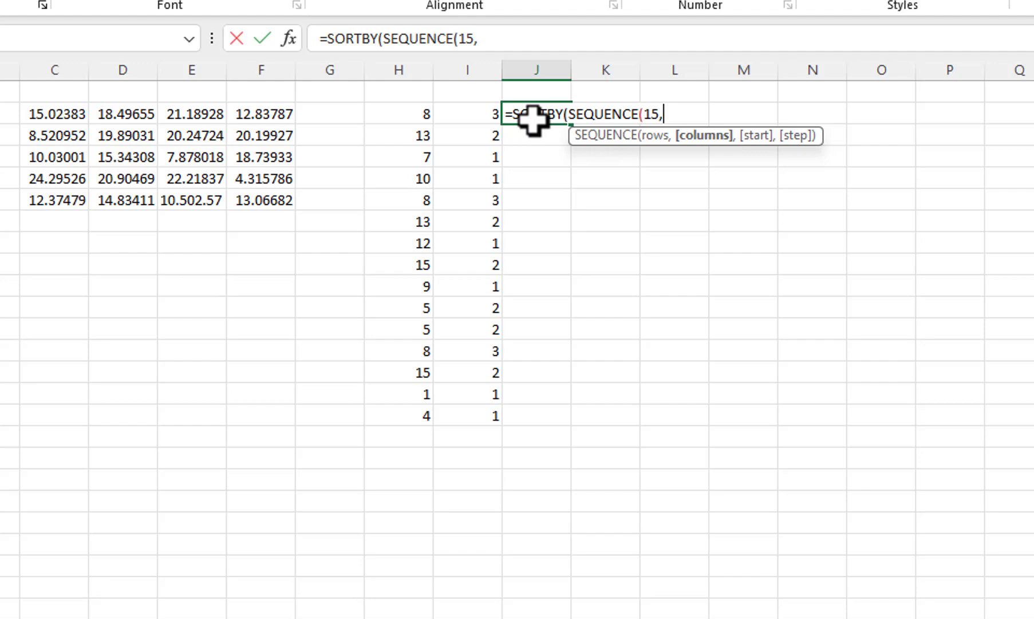
type("1,")
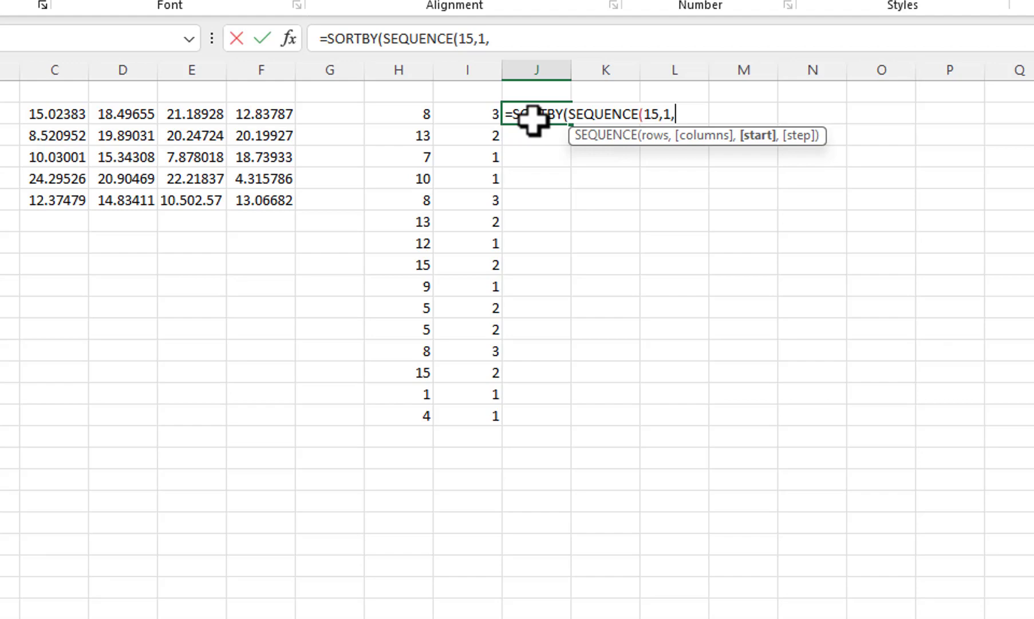
type("1,")
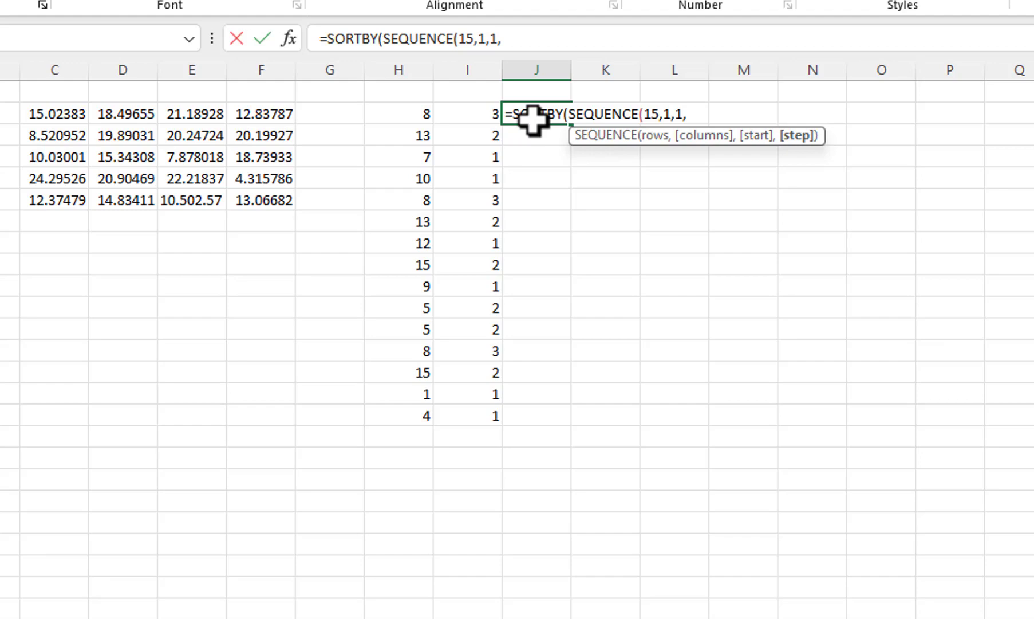
type("1)")
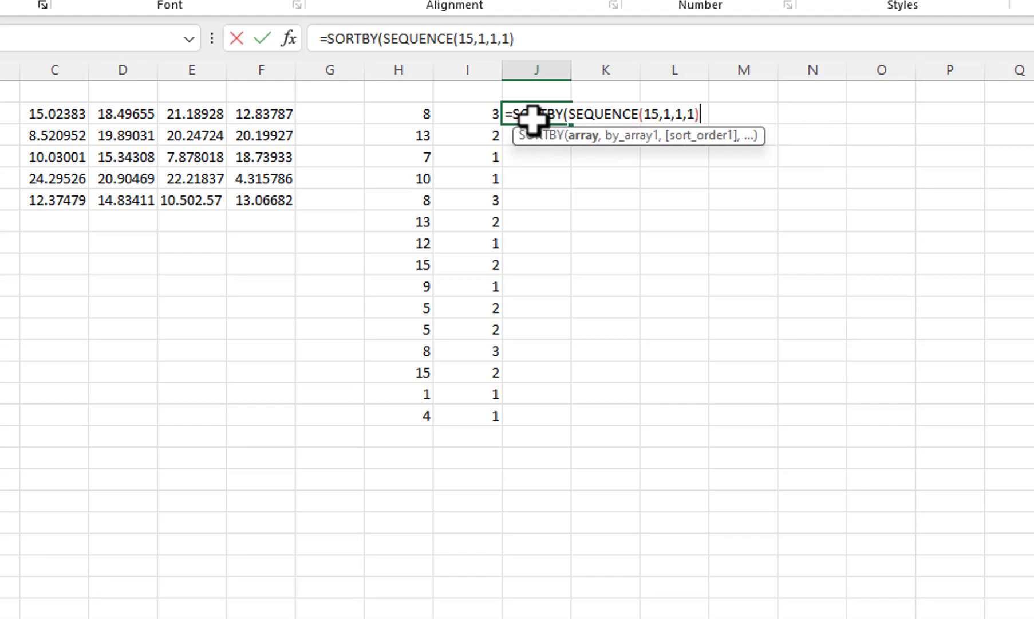
type(",")
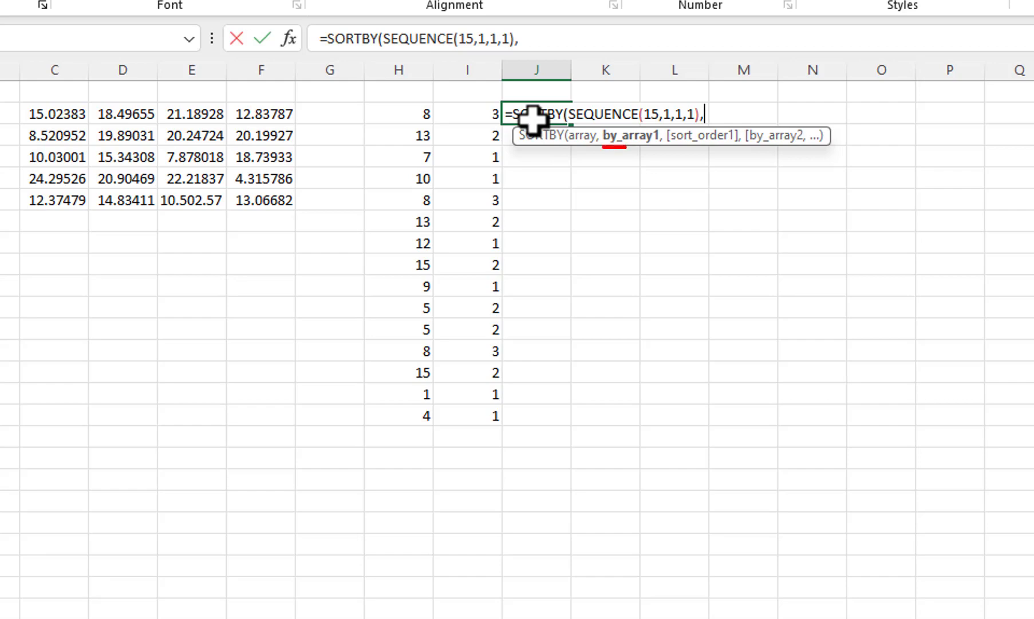
Add RANDARRAY(15) as the sort key and commit, shuffling 1–15 down J2:J16
type("rand")
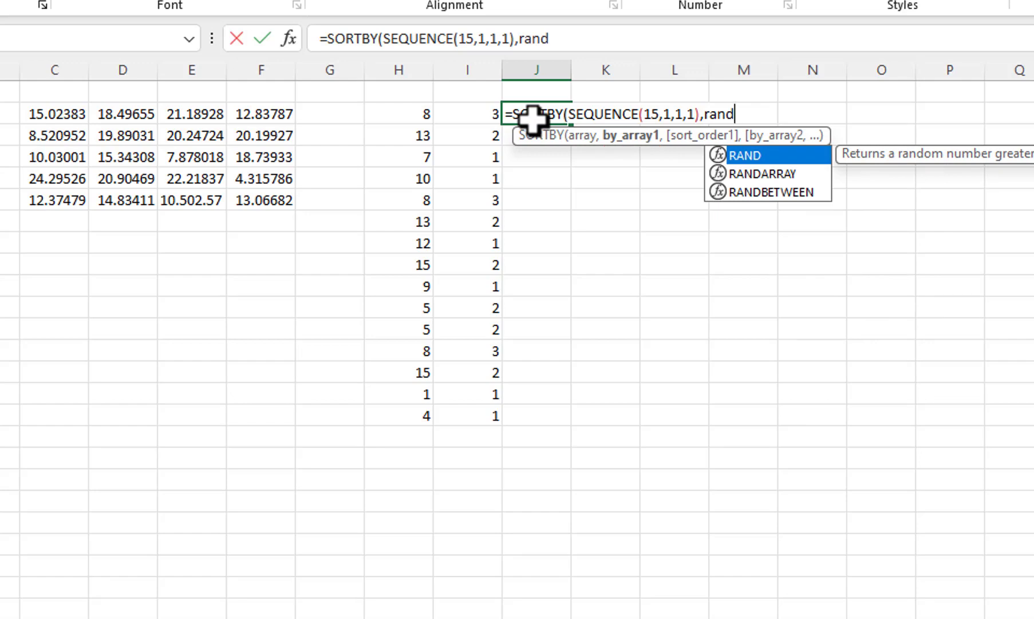
key("Down")
key("Tab")
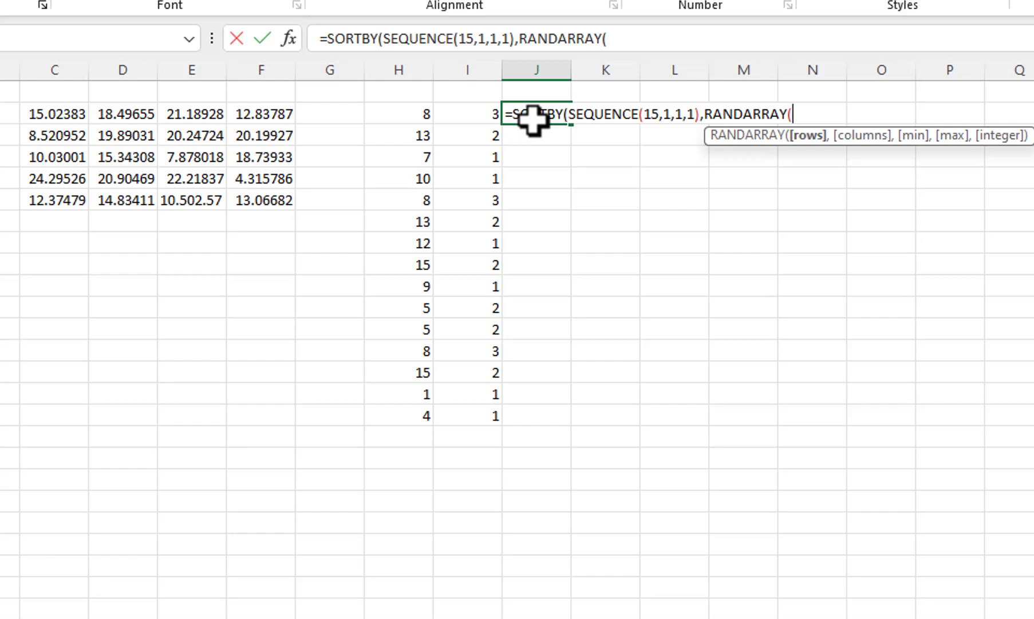
type("15))")
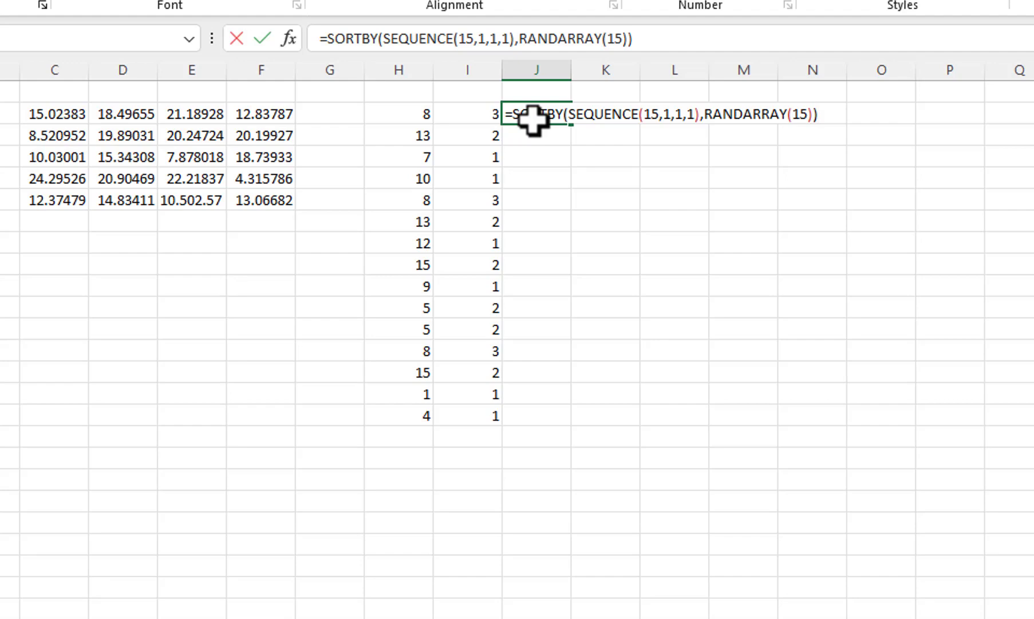
key("ctrl+Return")
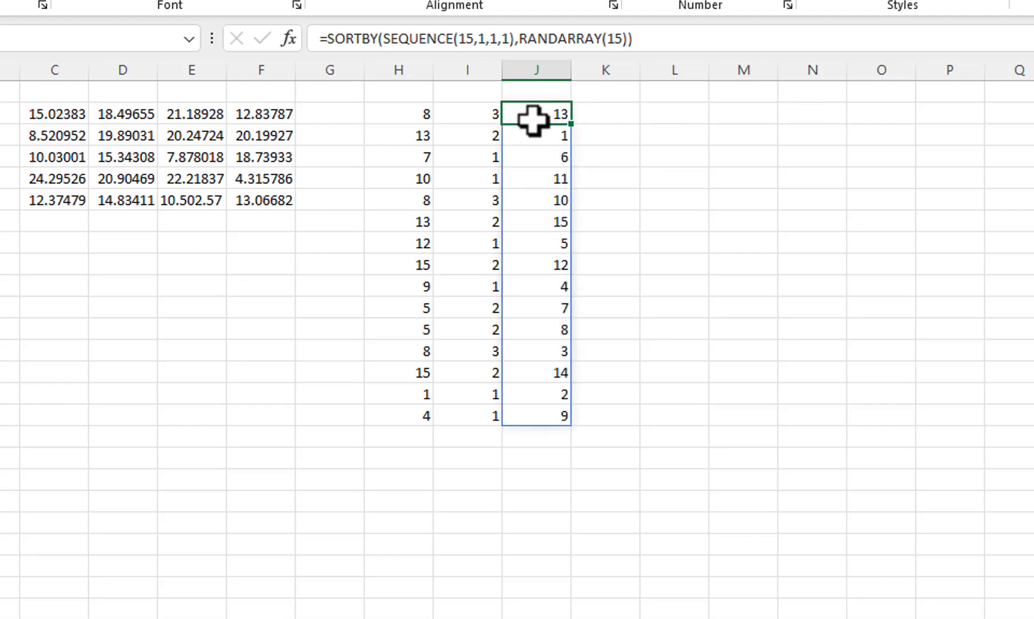
Replace the shuffled 1–15 numbers in J2:J16 with pasted values instead of the SORTBY formula
left_click_drag(536, 113, 538, 408)
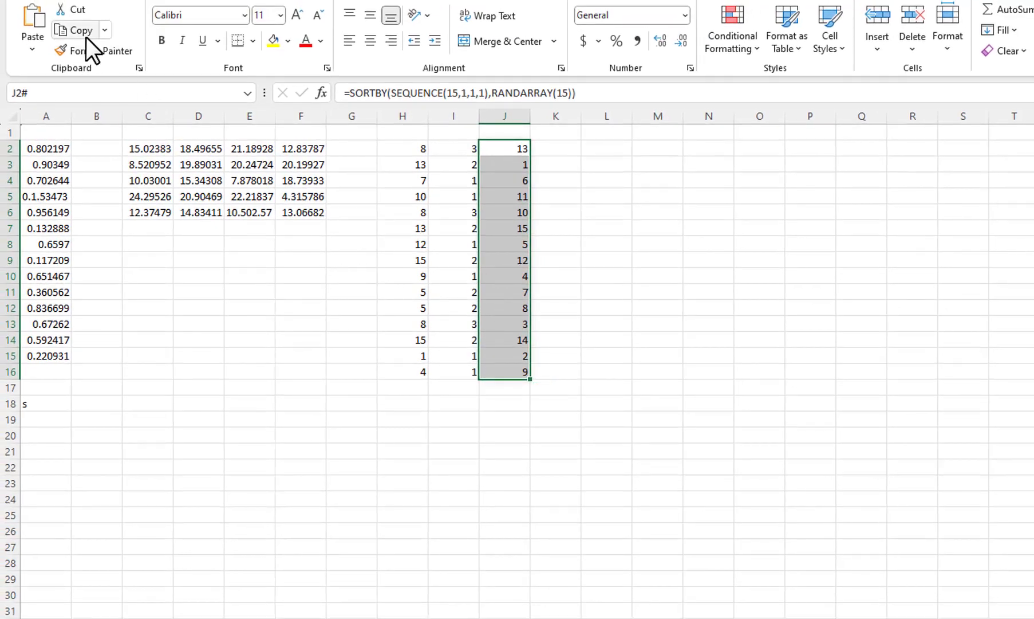
left_click(80, 29)
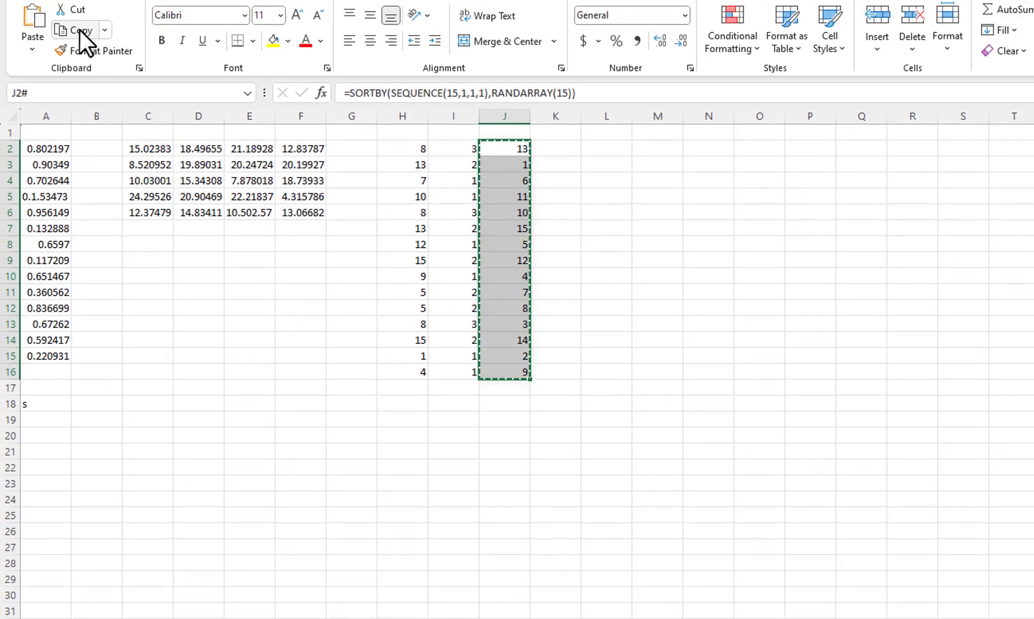
left_click(31, 46)
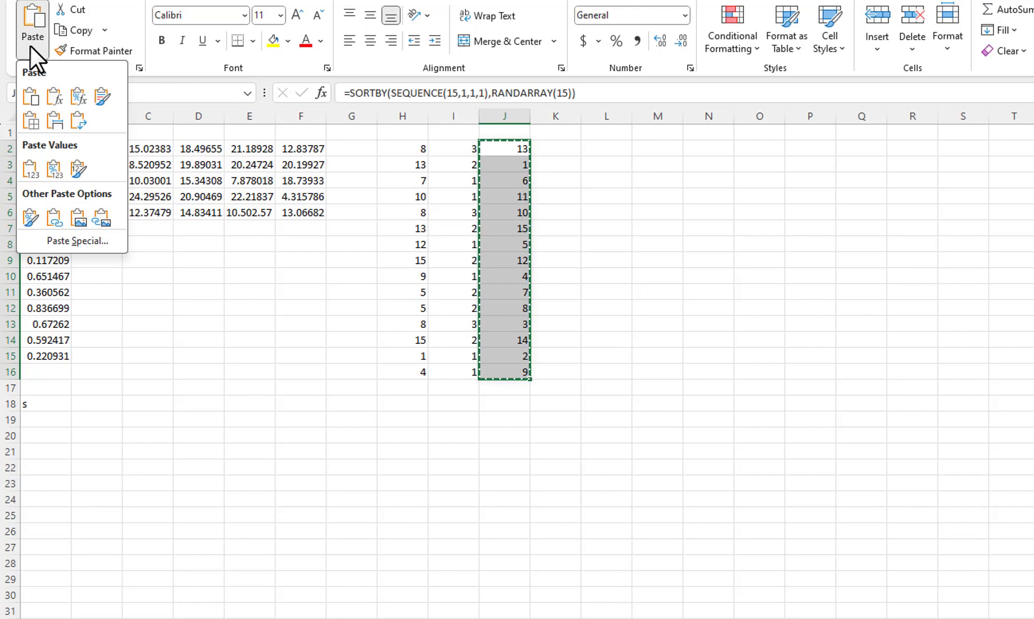
left_click(82, 240)
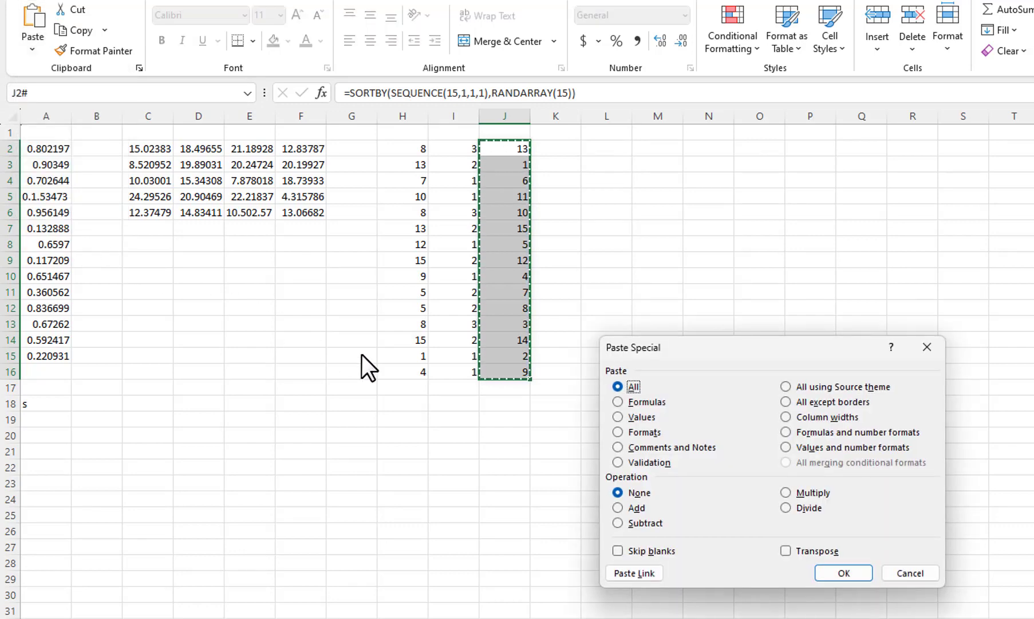
left_click(619, 417)
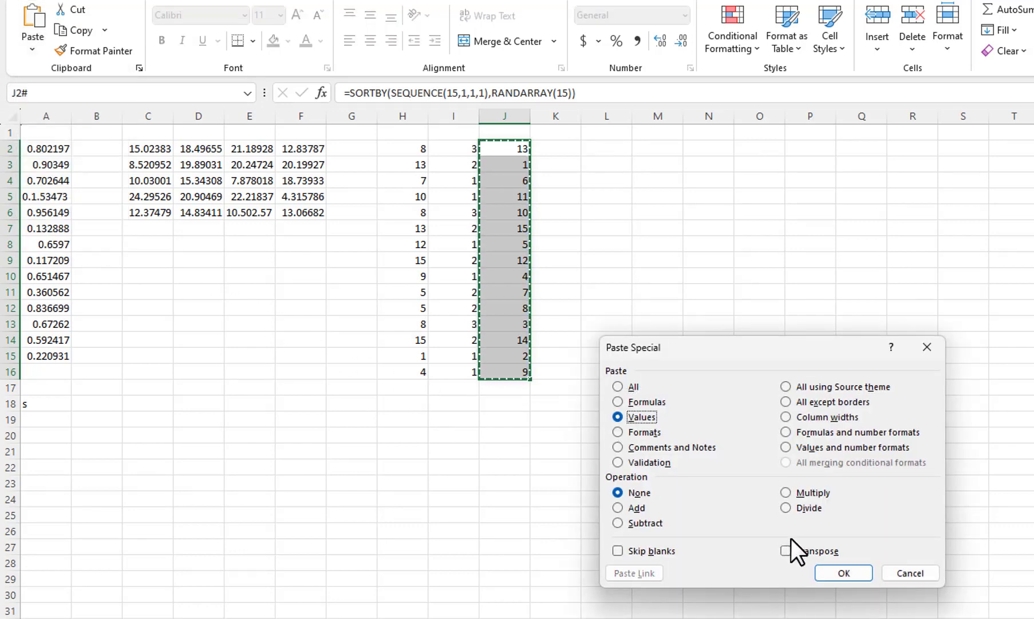
left_click(844, 572)
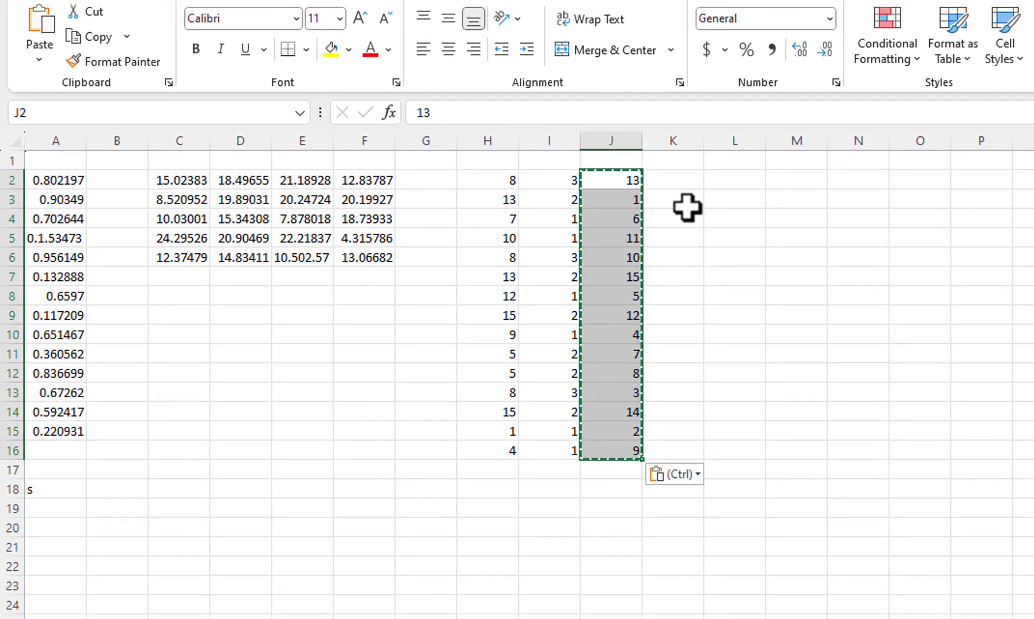
left_click(677, 180)
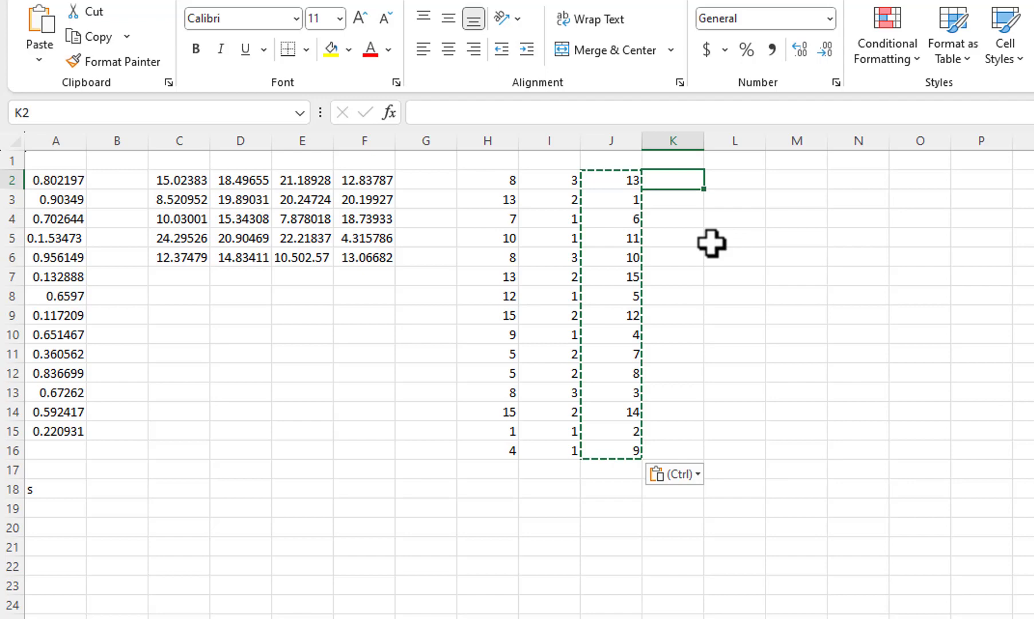
Enter =RANDBETWEEN(1,75) in K2 and fill it down to K20
key("F2")
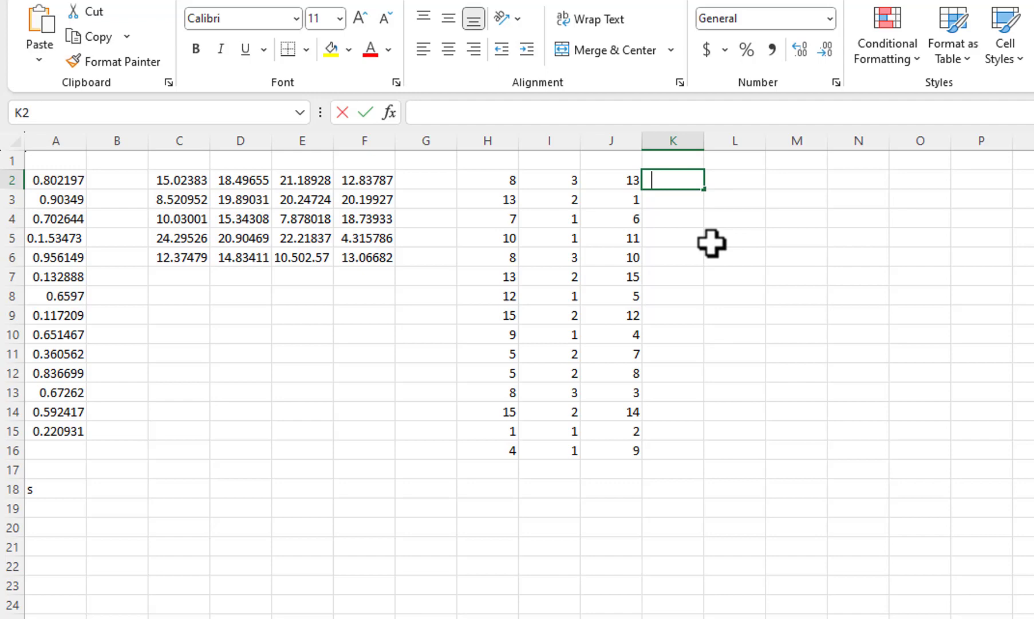
type("=ra")
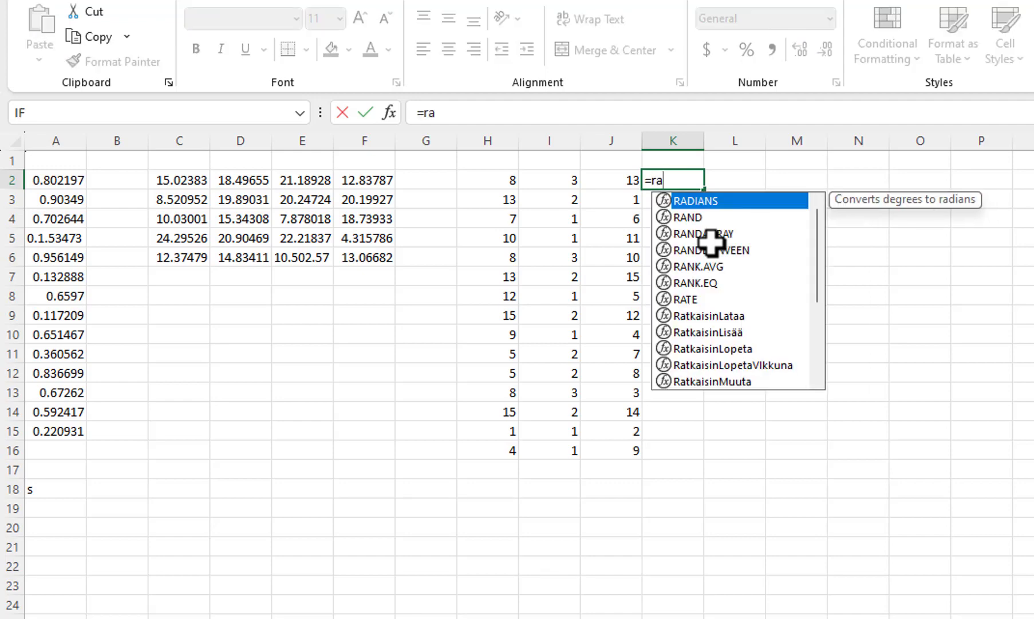
left_click(726, 249)
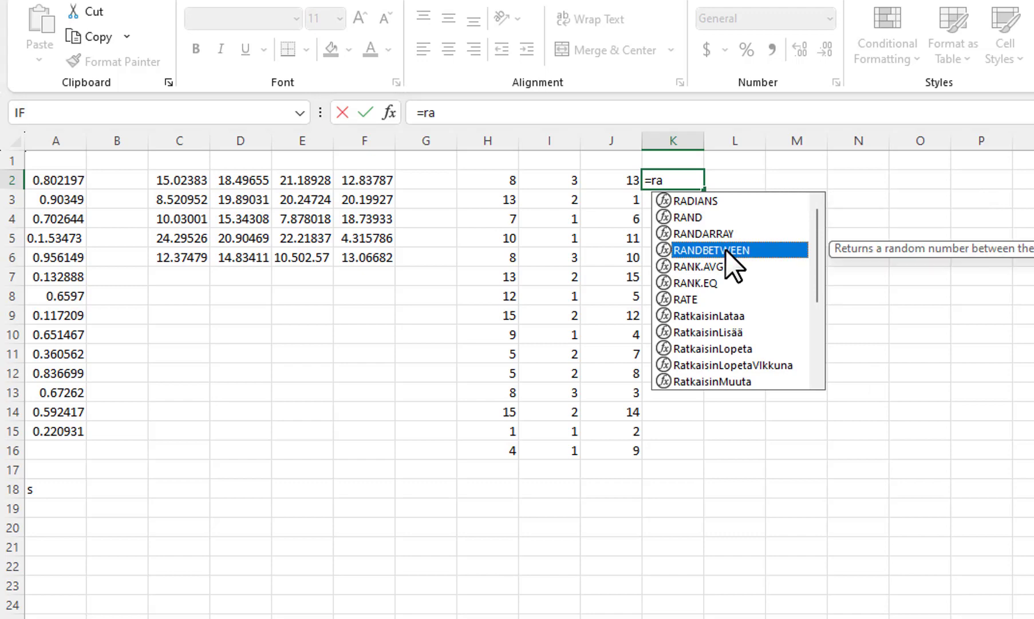
double_click(725, 250)
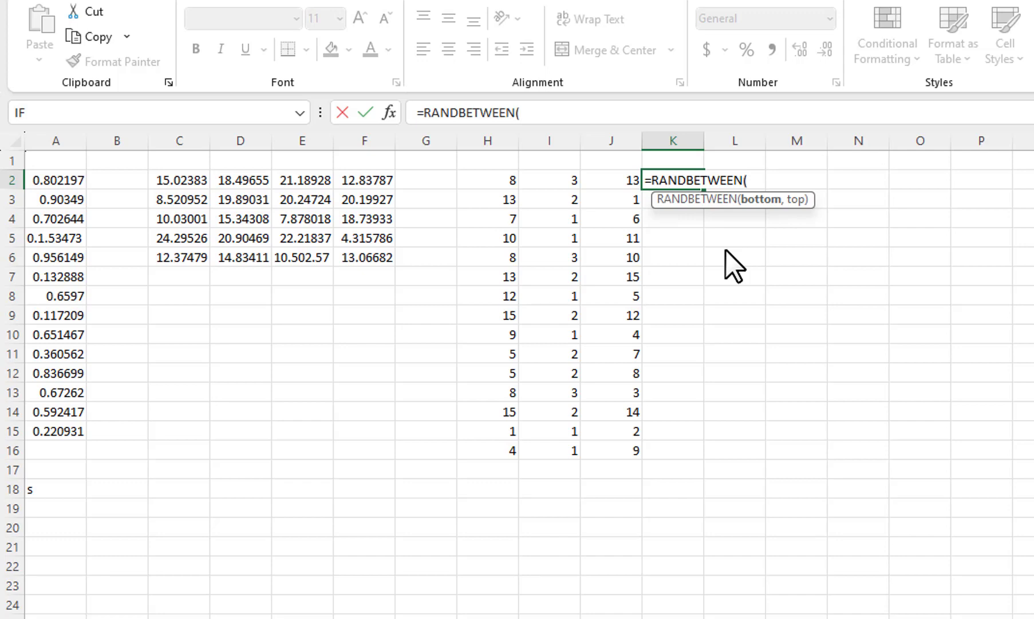
type("1,")
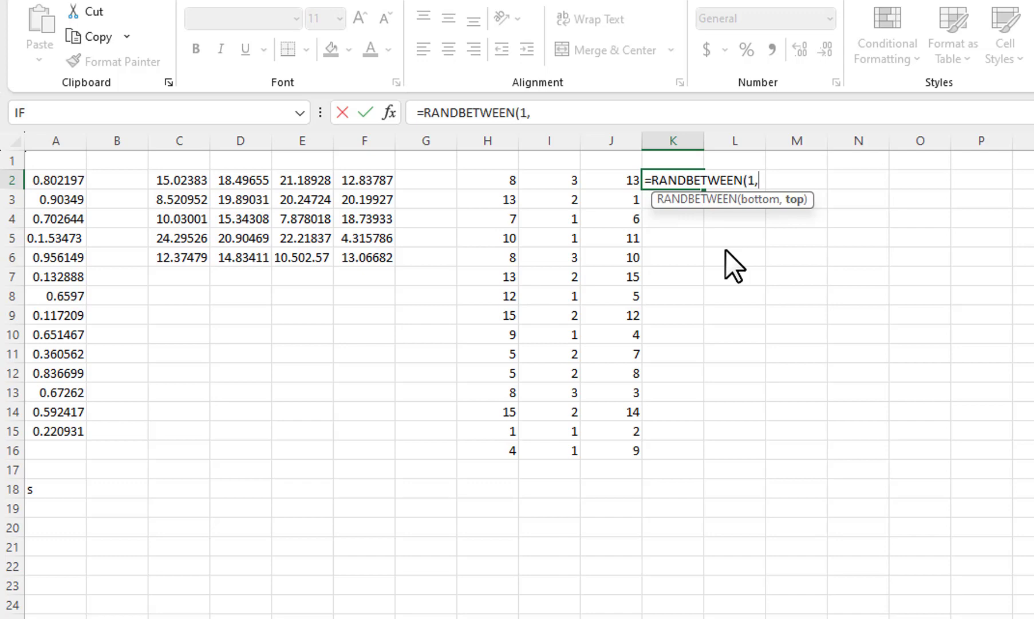
type("75)")
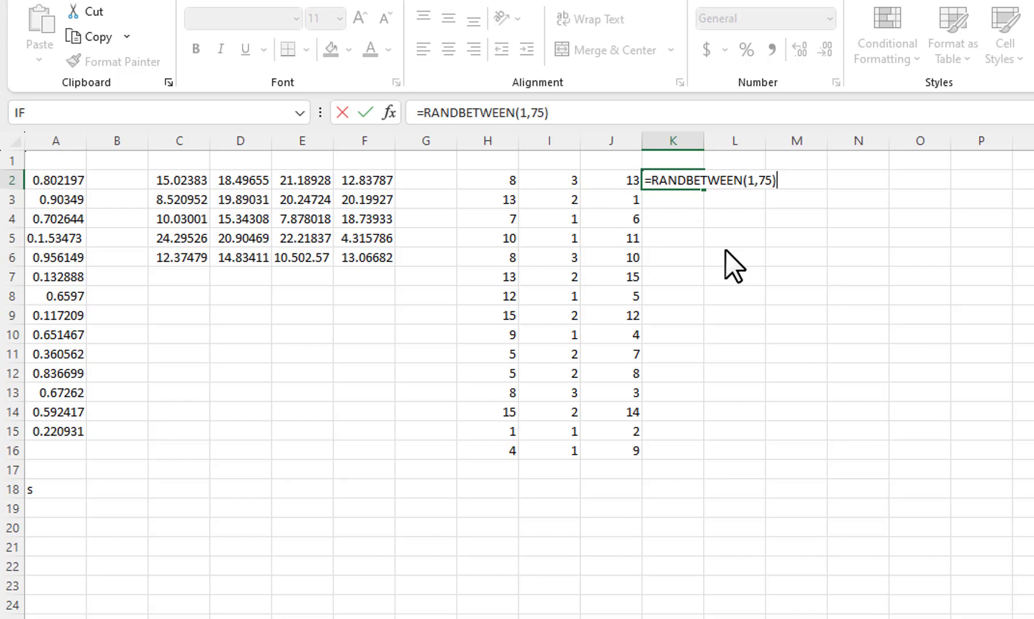
key("ctrl+Return")
left_click_drag(704, 190, 714, 535)
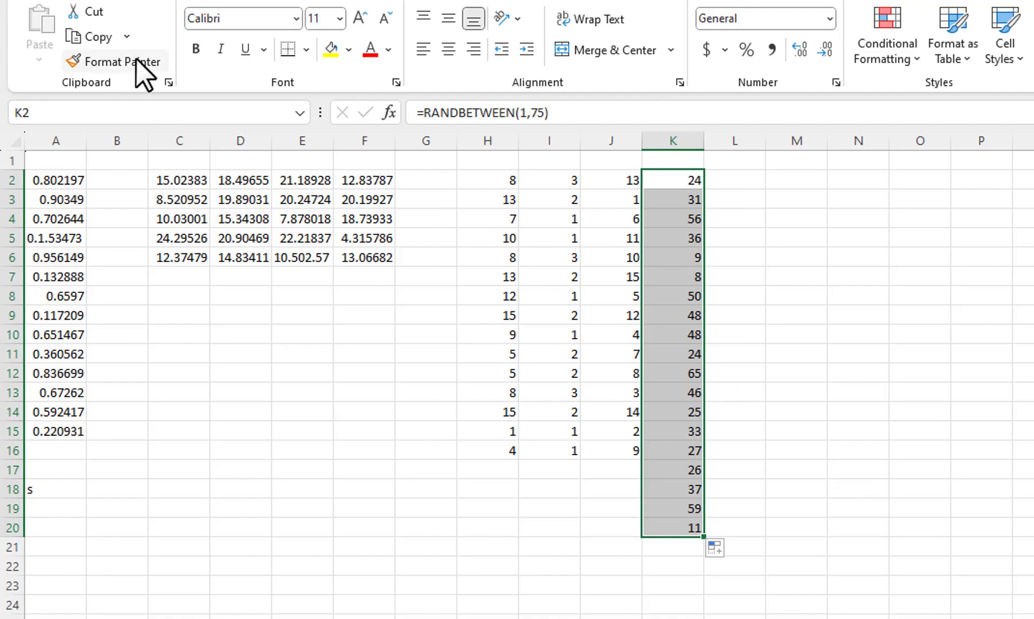
Convert the random numbers in K2:K20 to fixed pasted values
left_click(89, 35)
left_click(38, 59)
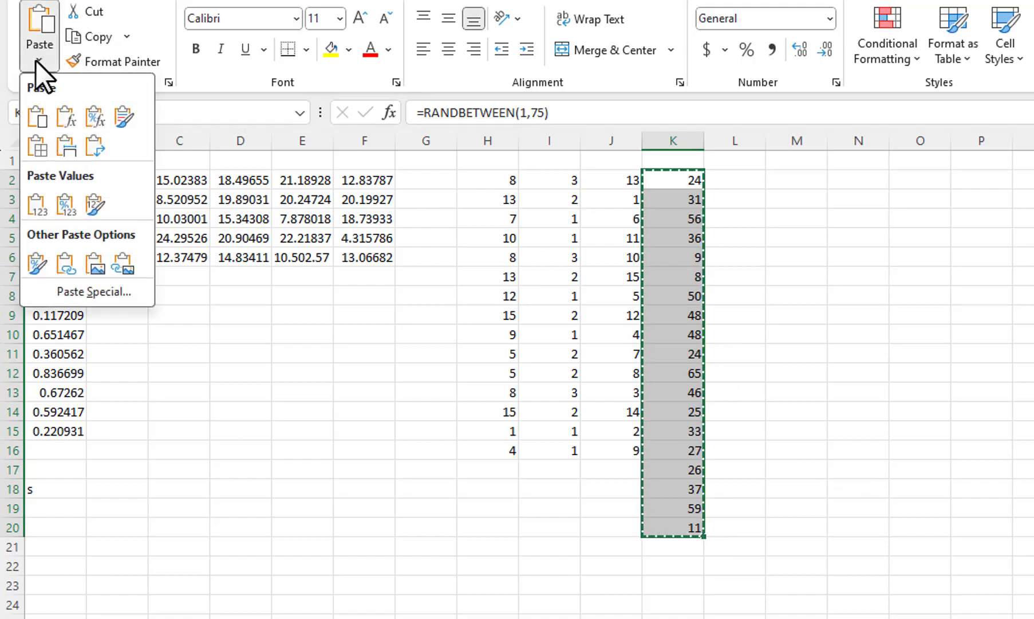
left_click(45, 290)
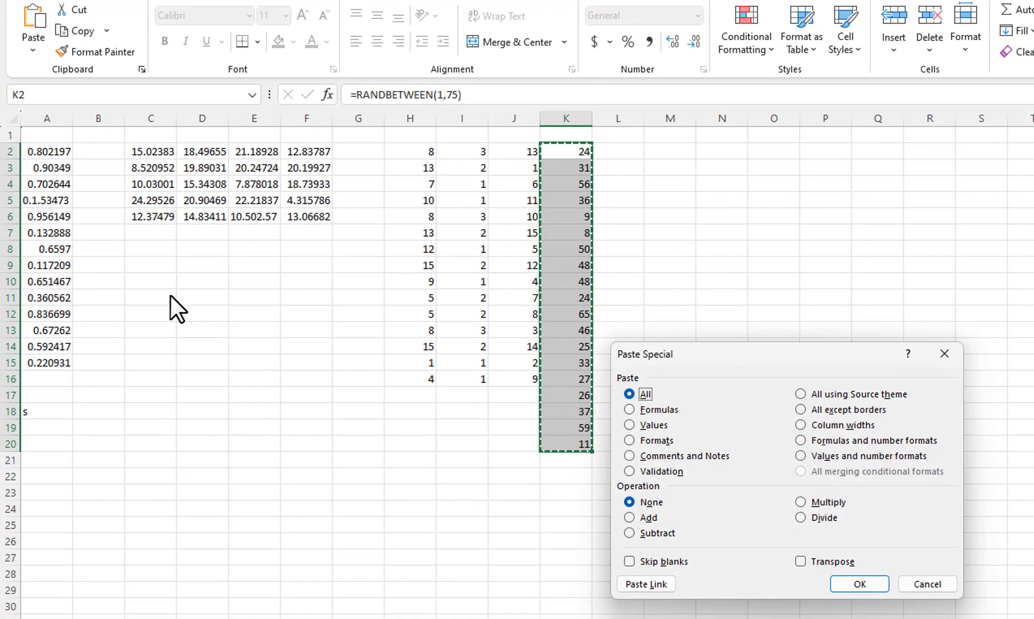
left_click(628, 424)
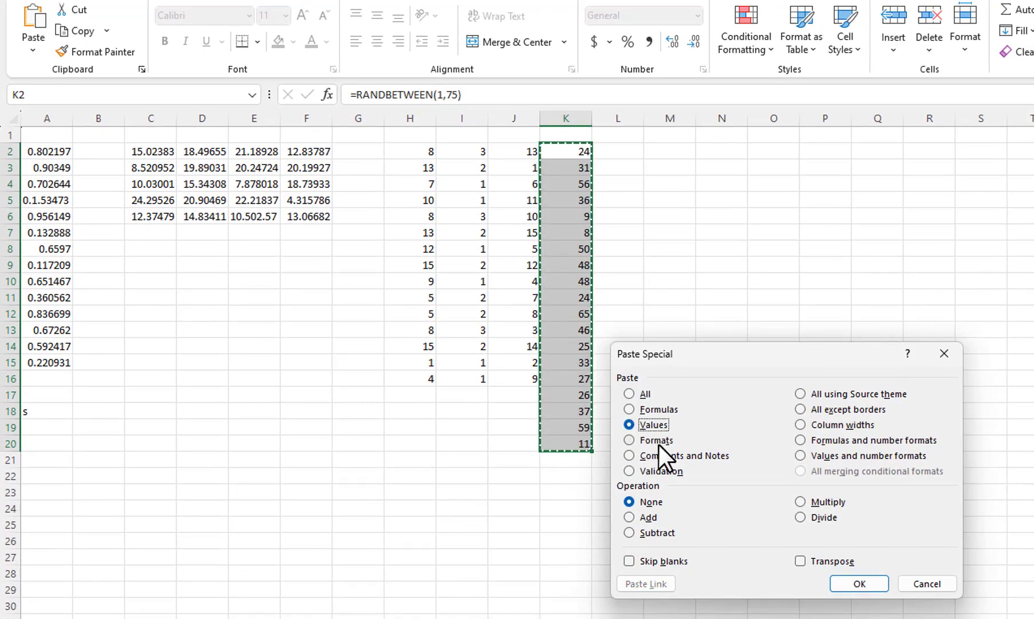
left_click(856, 587)
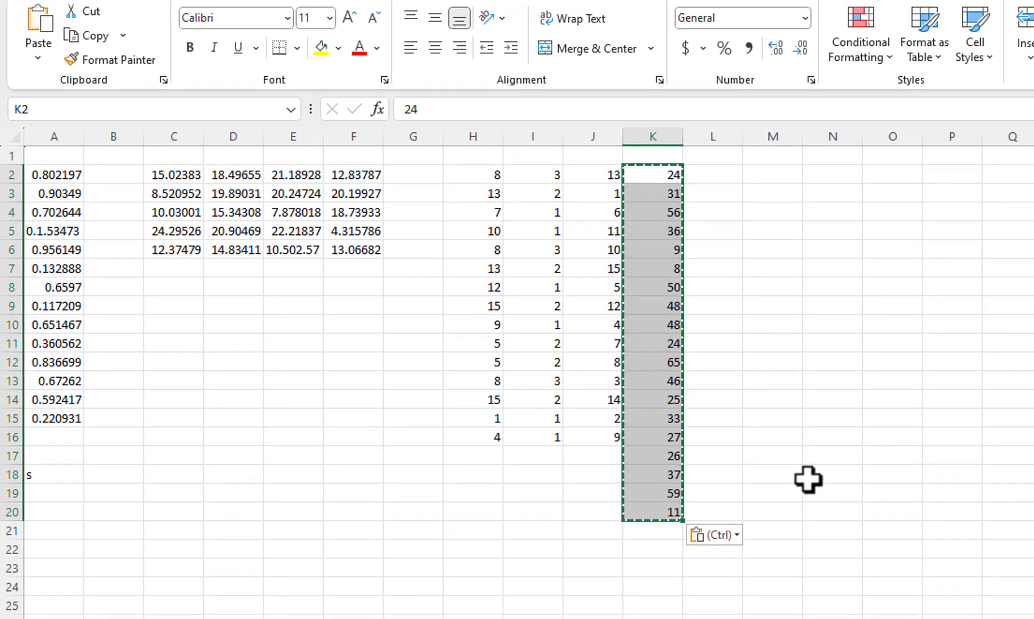
left_click(718, 178)
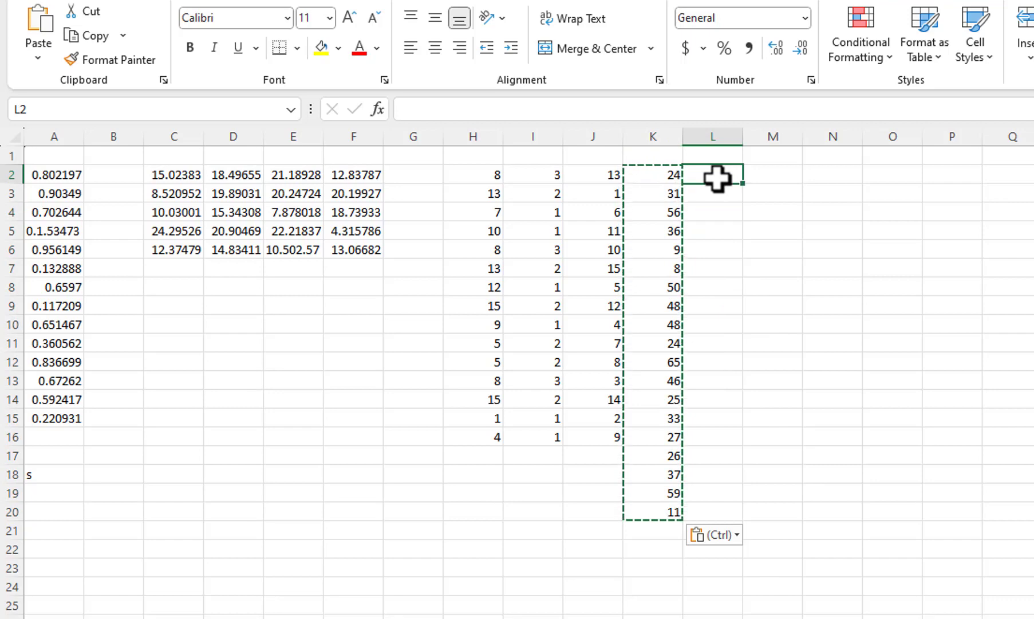
key("Escape")
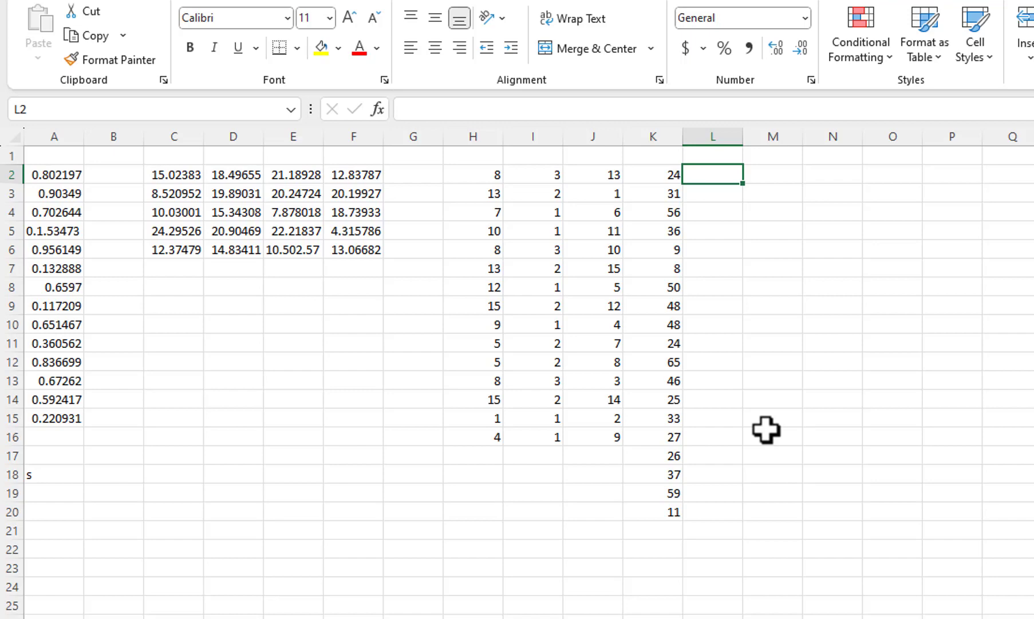
Enter =UNIQUE(K2:K20,FALSE,FALSE) in L2 to spill the distinct random numbers
type("=un")
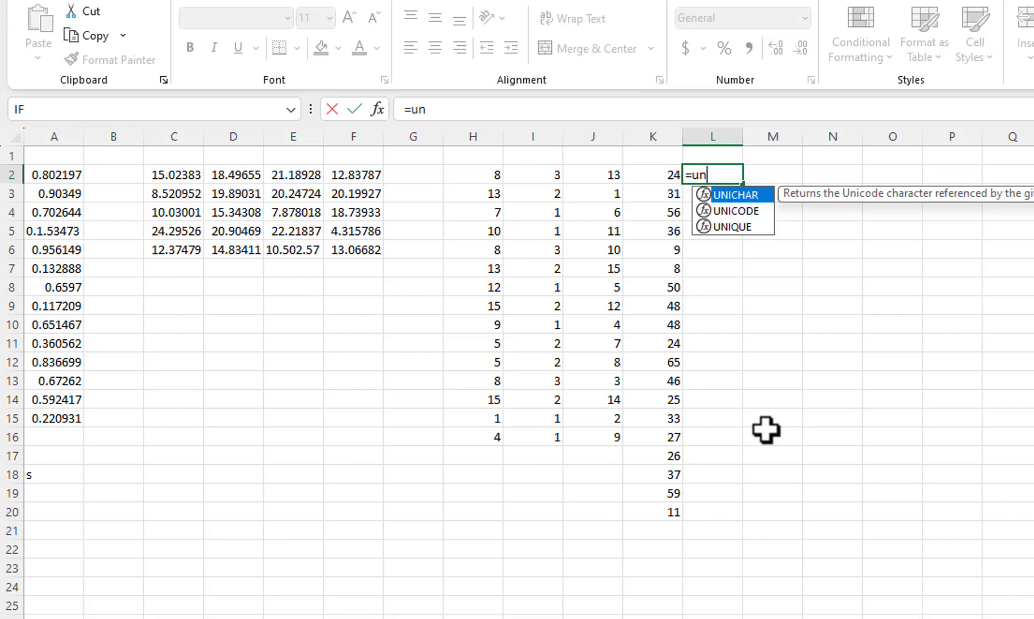
key("Down")
key("Down")
key("Tab")
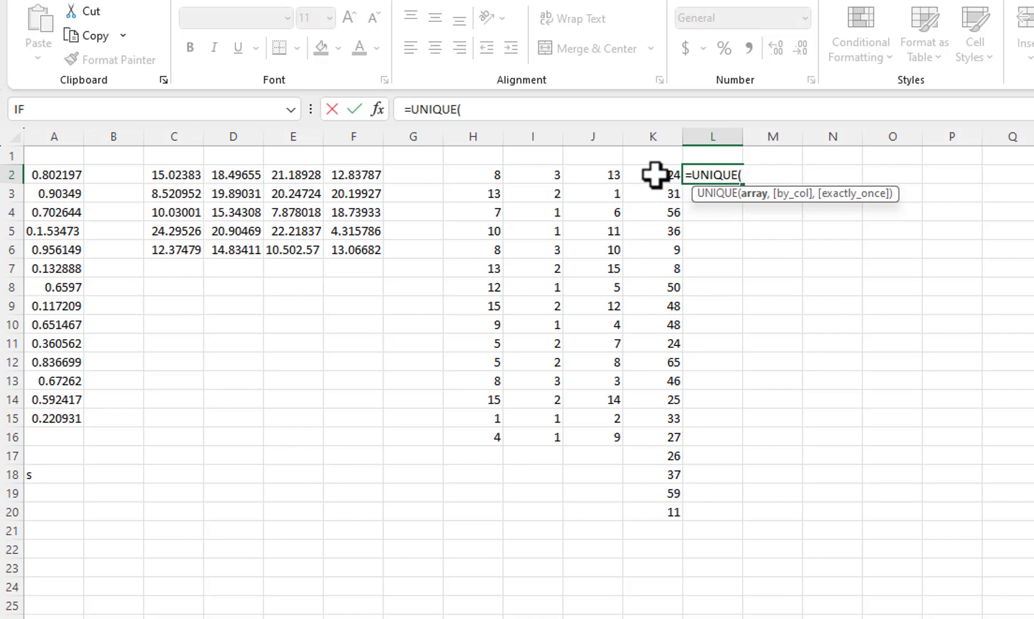
left_click_drag(657, 175, 671, 498)
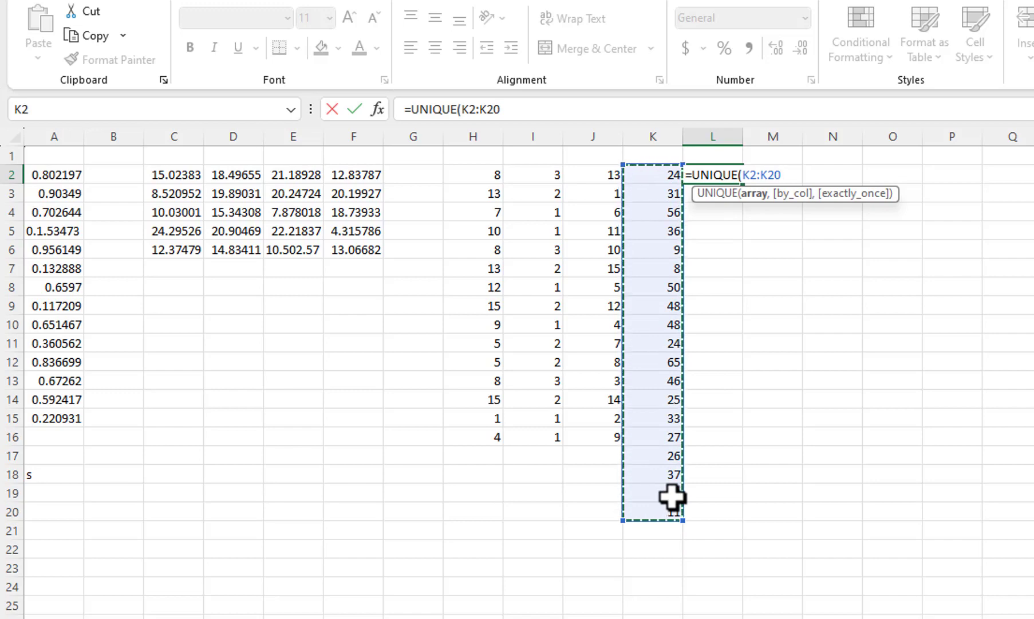
type(",")
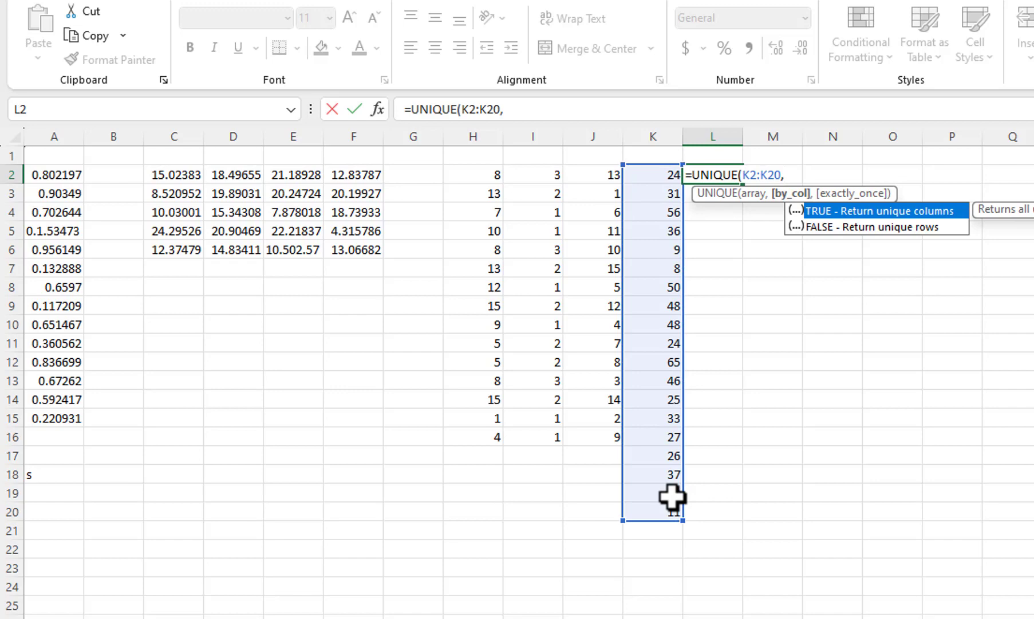
key("Down")
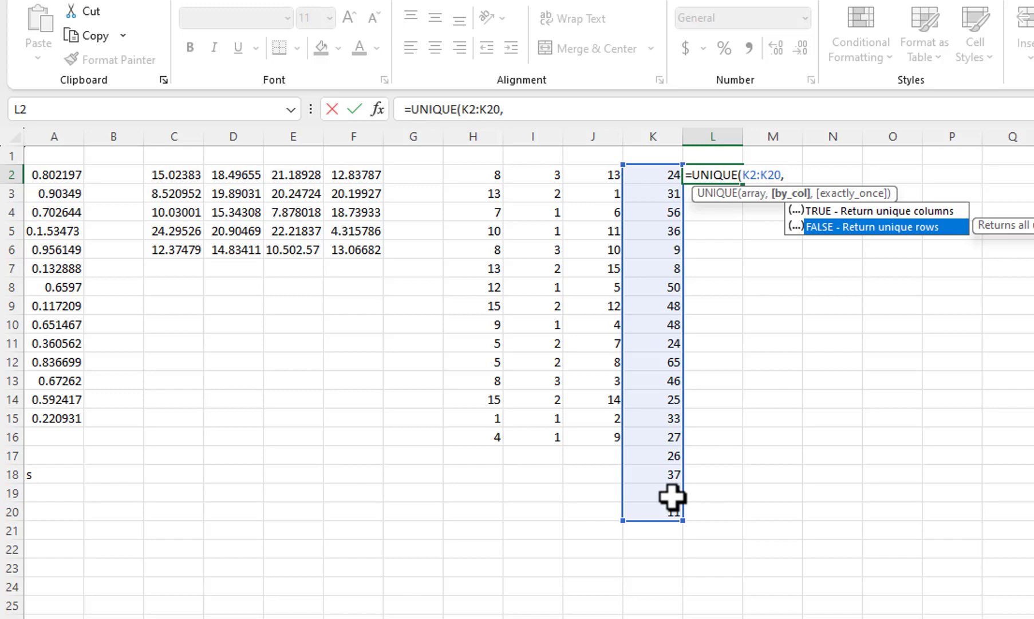
key("Tab")
type(",")
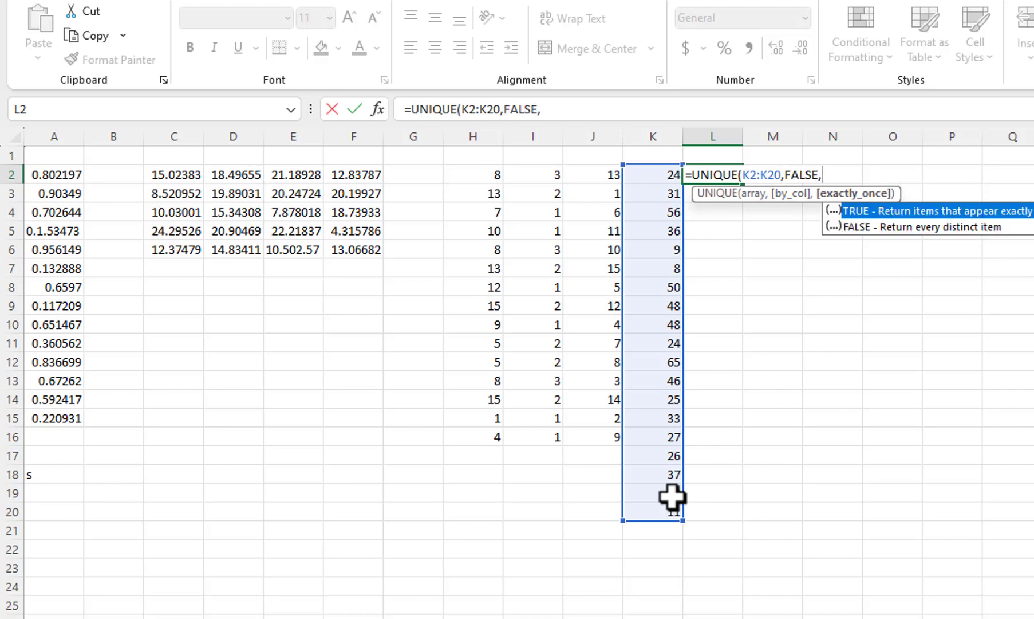
key("Down")
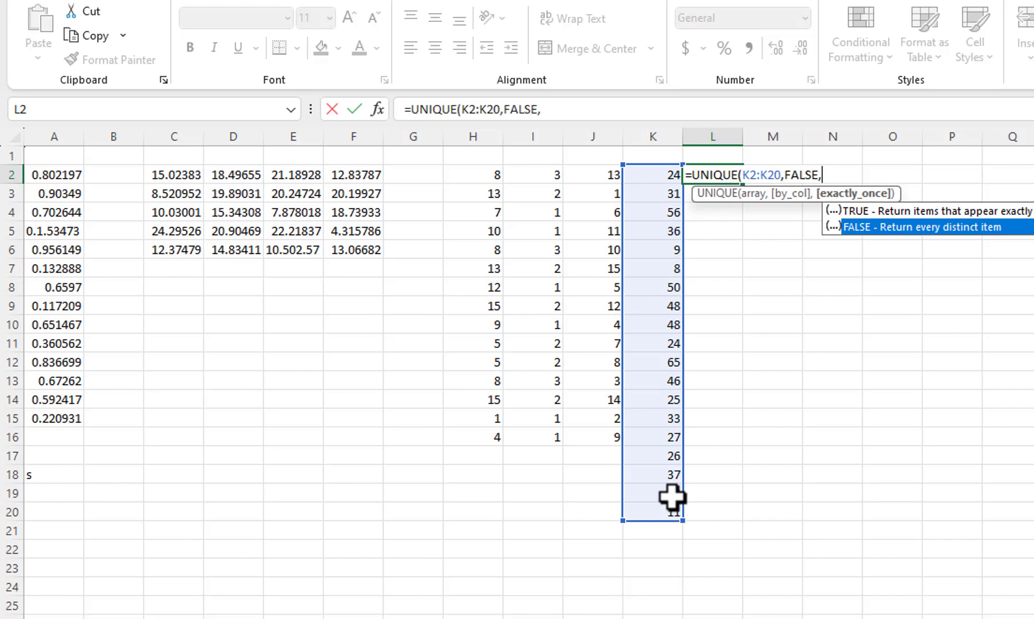
key("Tab")
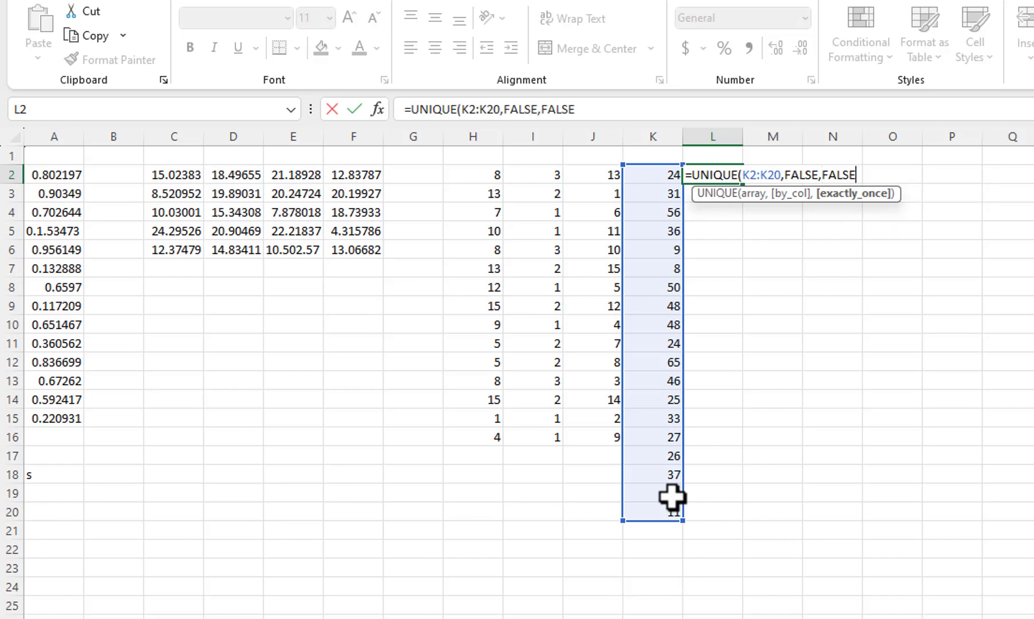
type(")")
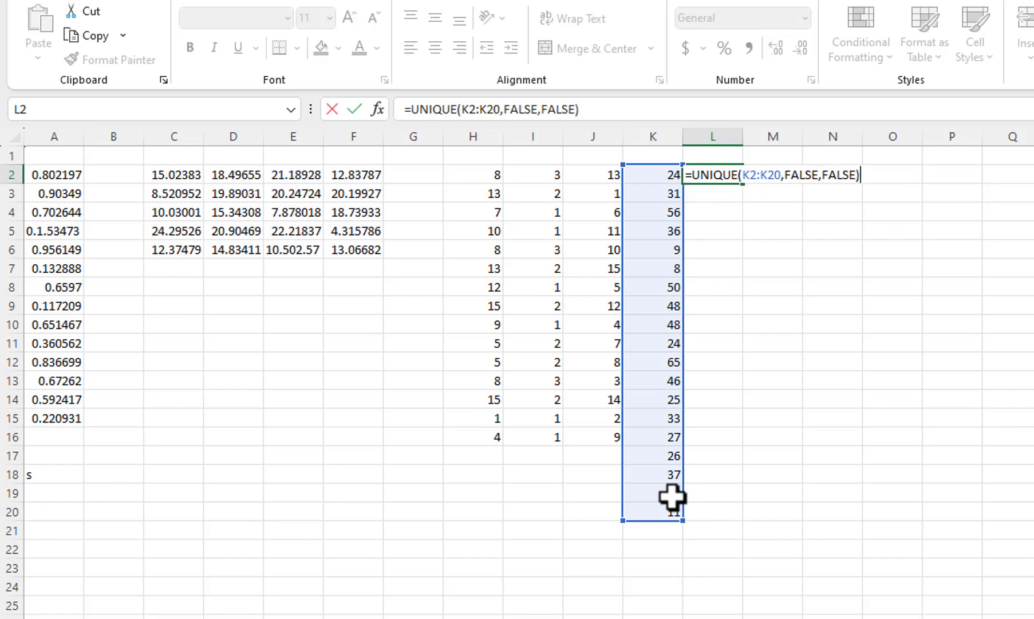
key("Return")
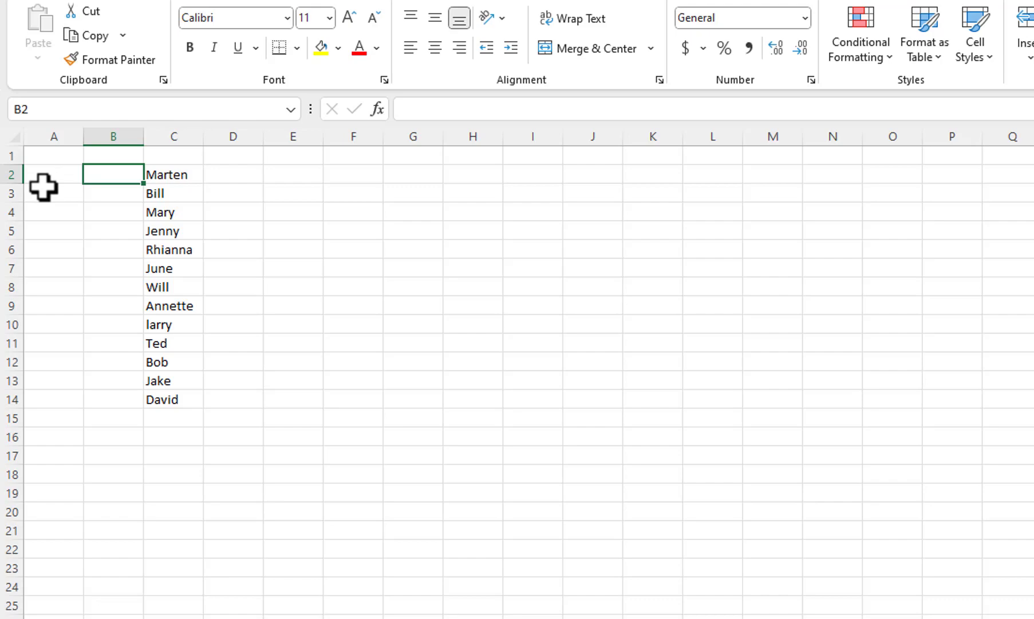
Enter =SORTBY(SEQUENCE(13,1,1,1),RANDARRAY(13)) in B2 to spill 1–13 randomly beside the names
type("=sor")
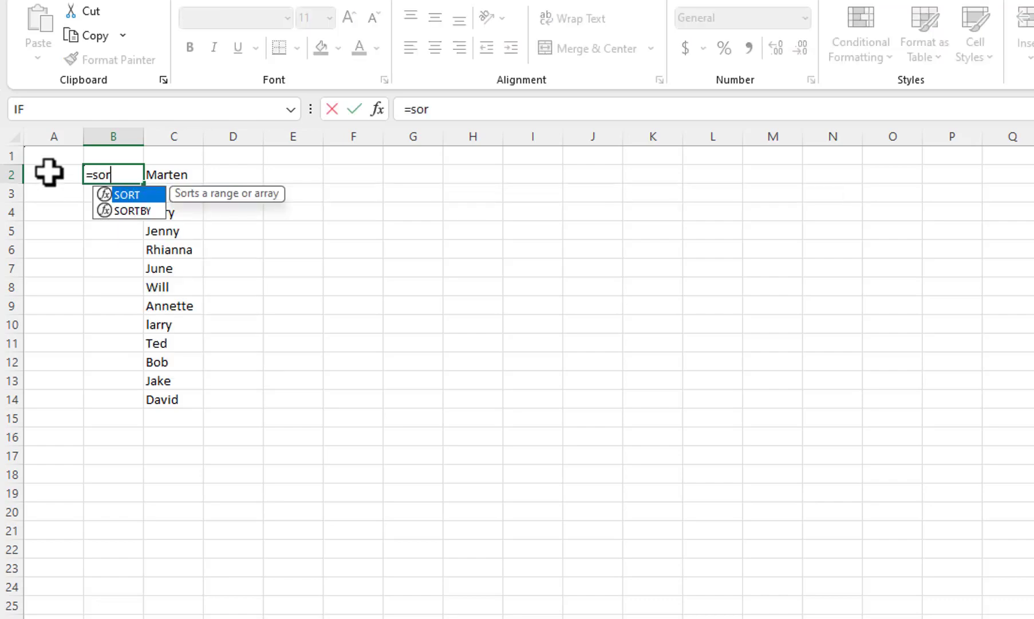
key("Down")
key("Tab")
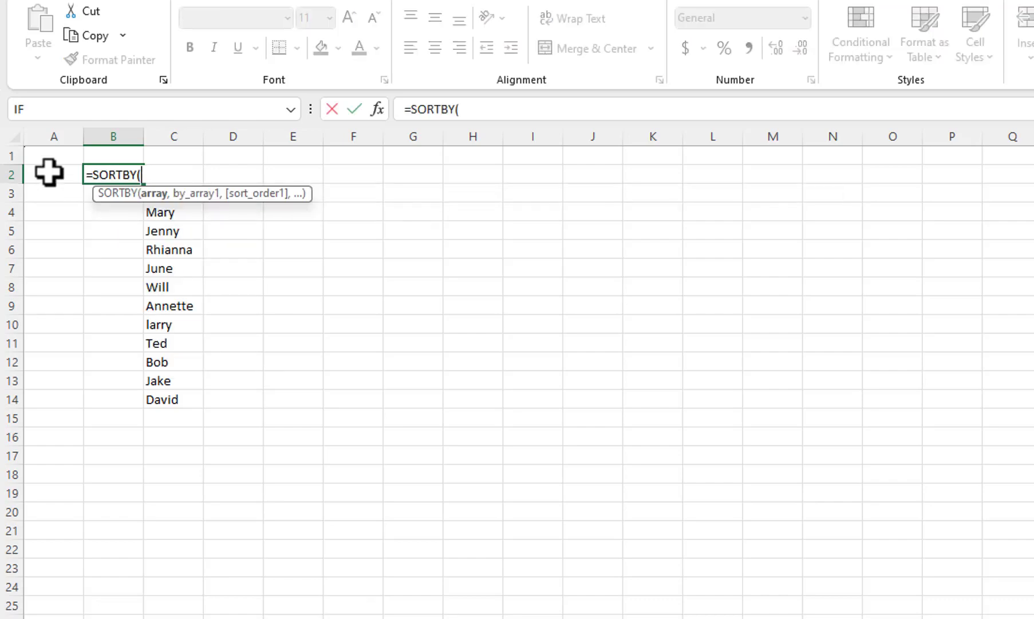
type("seq")
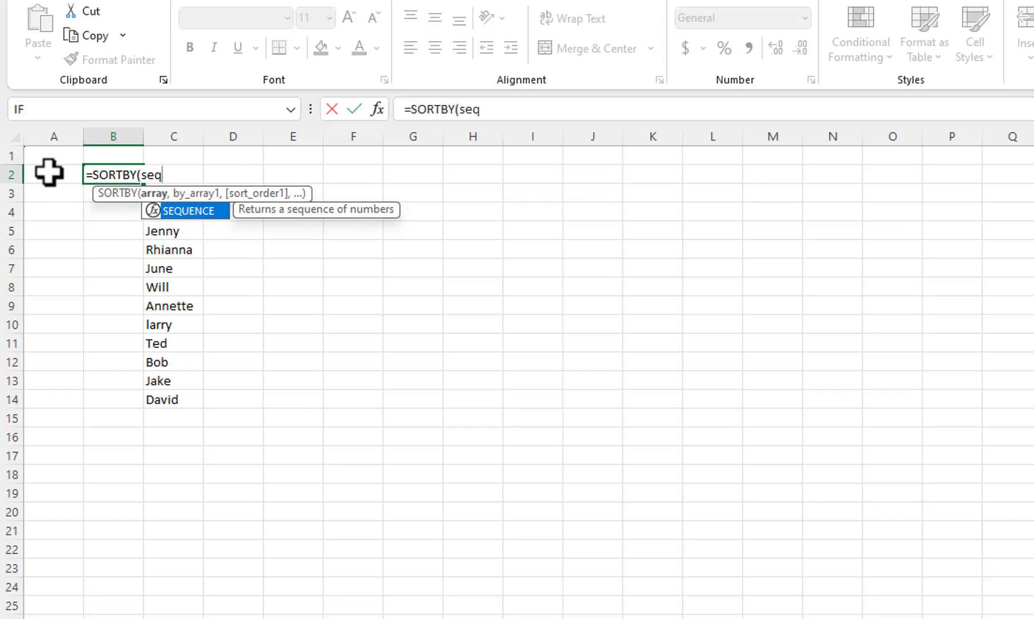
key("Tab")
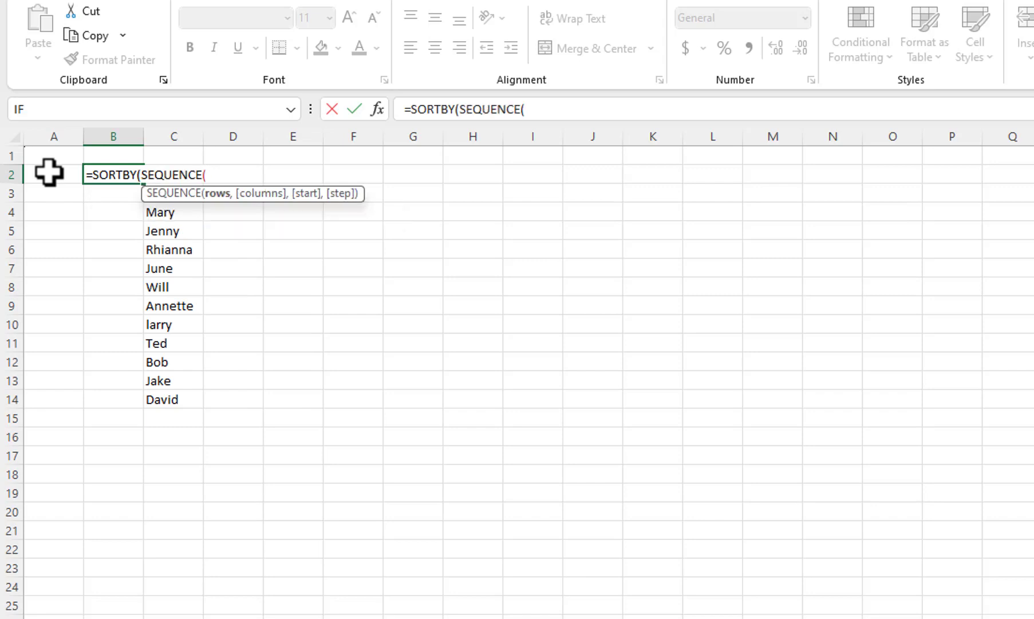
type("13,1,1,")
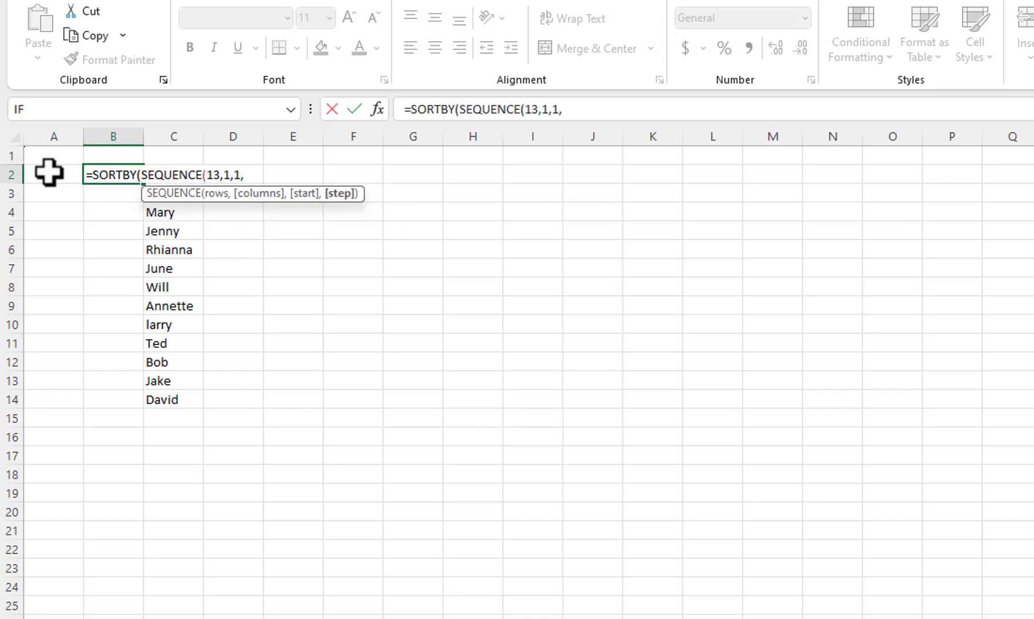
type("1),")
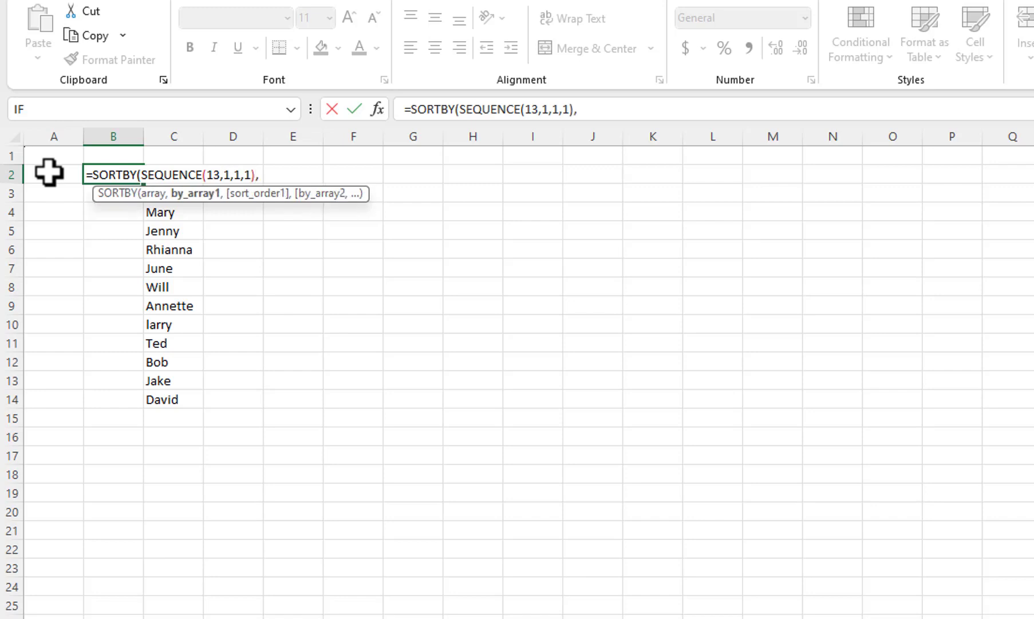
type("r")
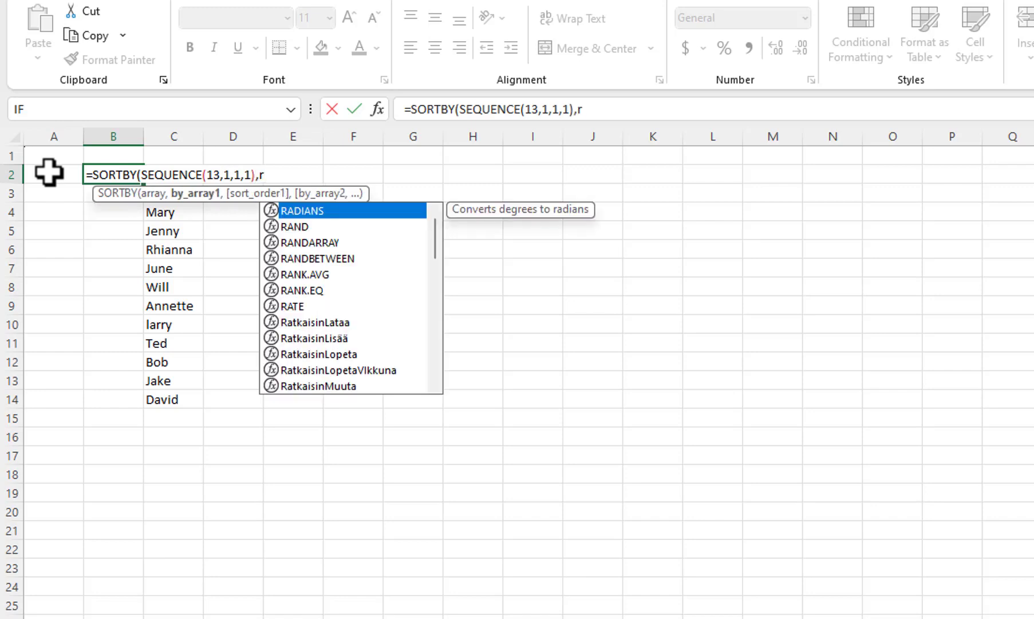
key("Down")
key("Down")
key("Tab")
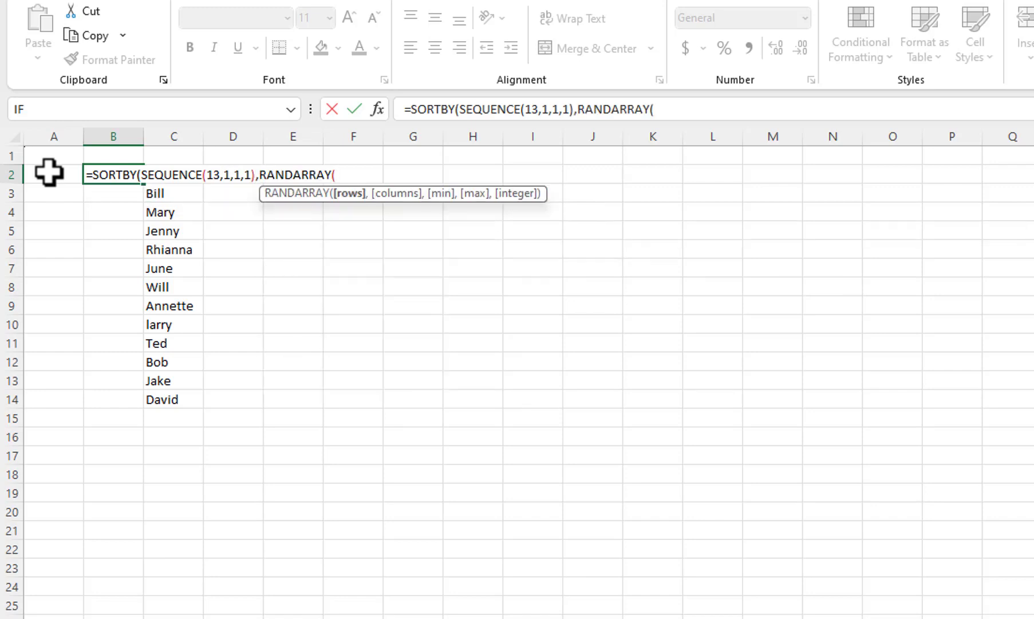
type("13")
type(")")
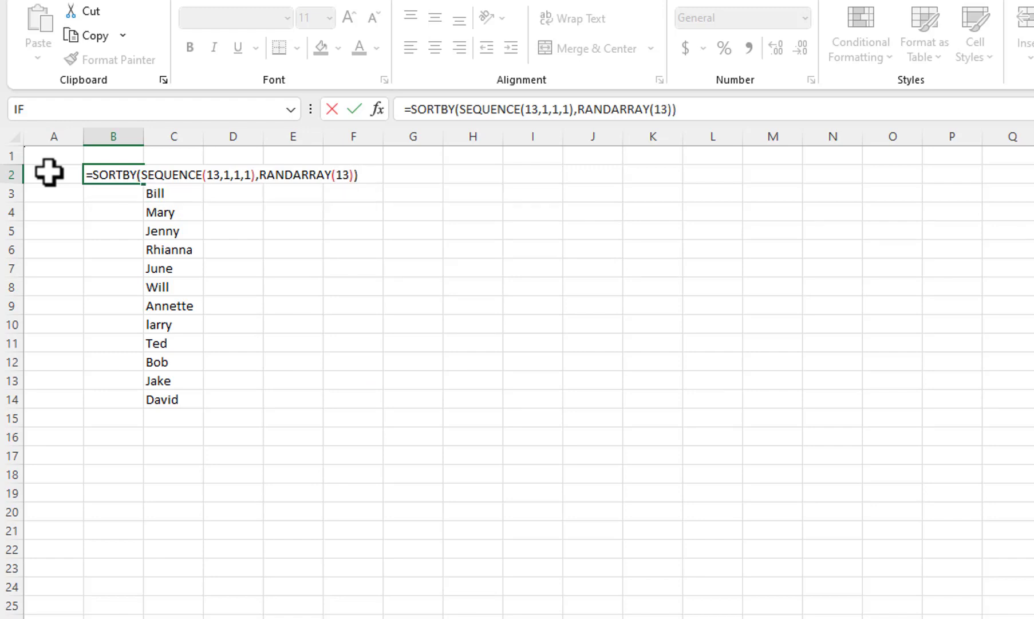
key("ctrl+Return")
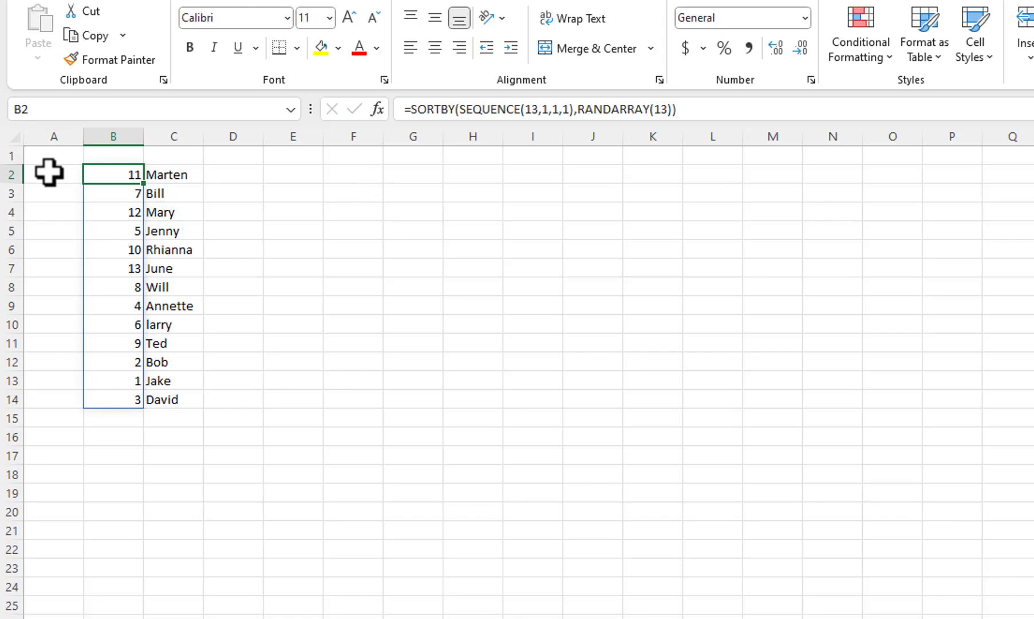
Paste the shuffled numbers in B2:B14 back over themselves as fixed values
left_click_drag(89, 172, 90, 396)
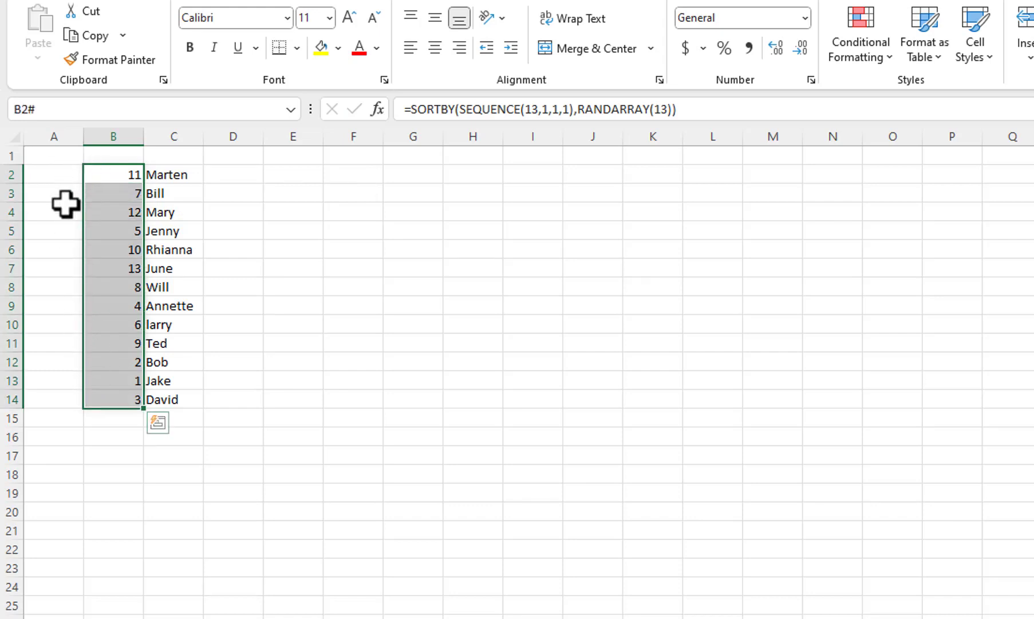
left_click(82, 34)
left_click(35, 57)
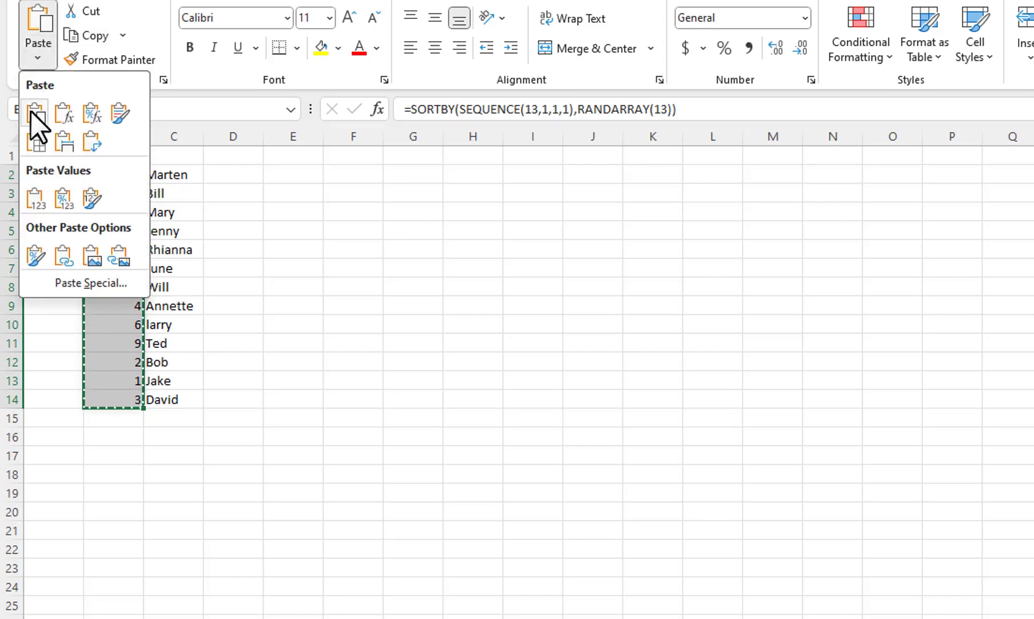
left_click(61, 281)
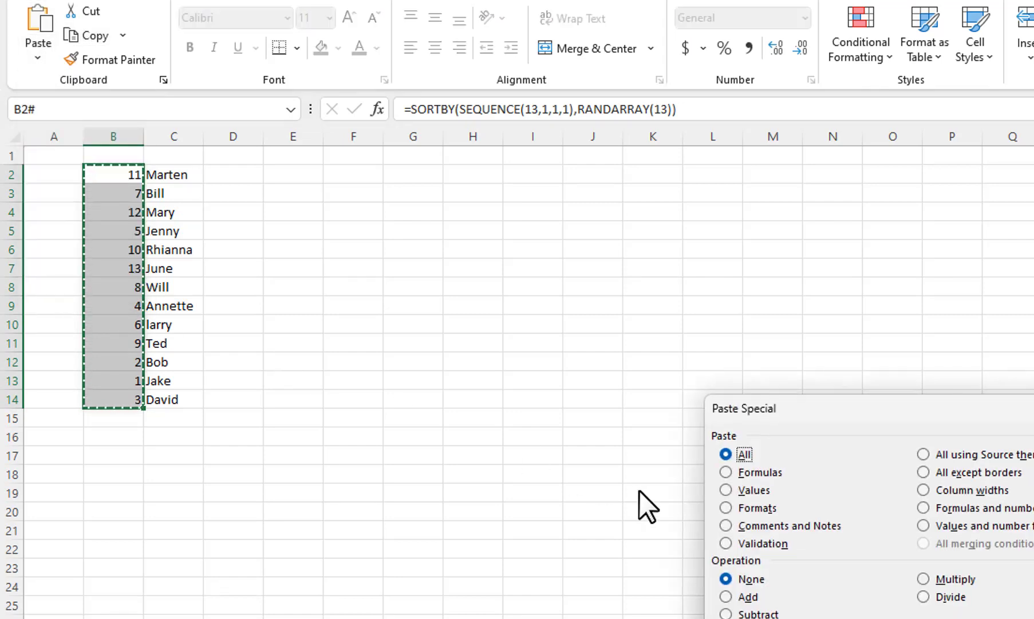
left_click(725, 490)
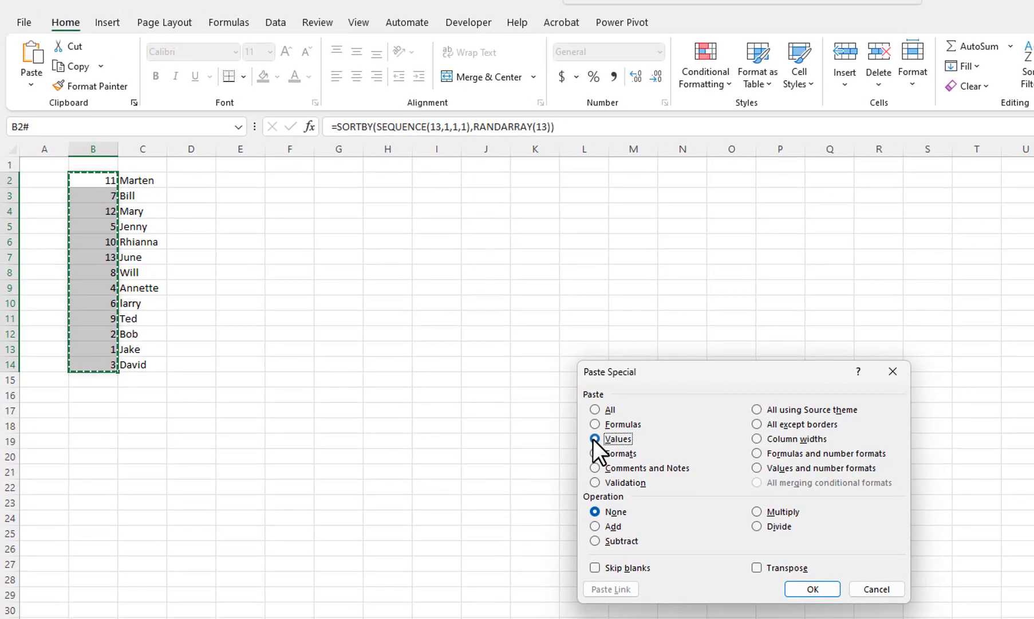
left_click(795, 586)
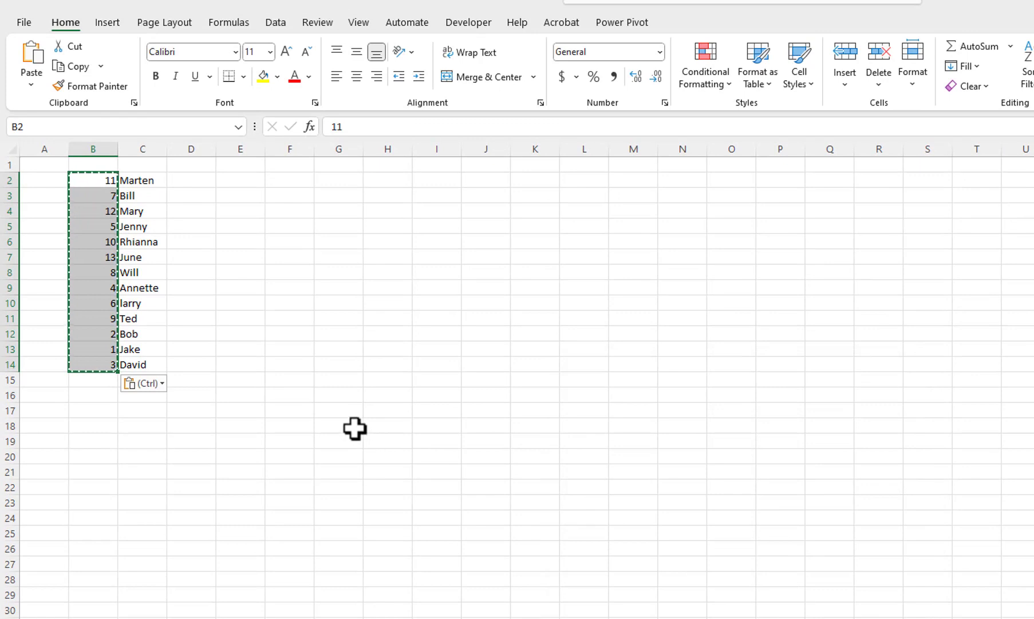
left_click(286, 405)
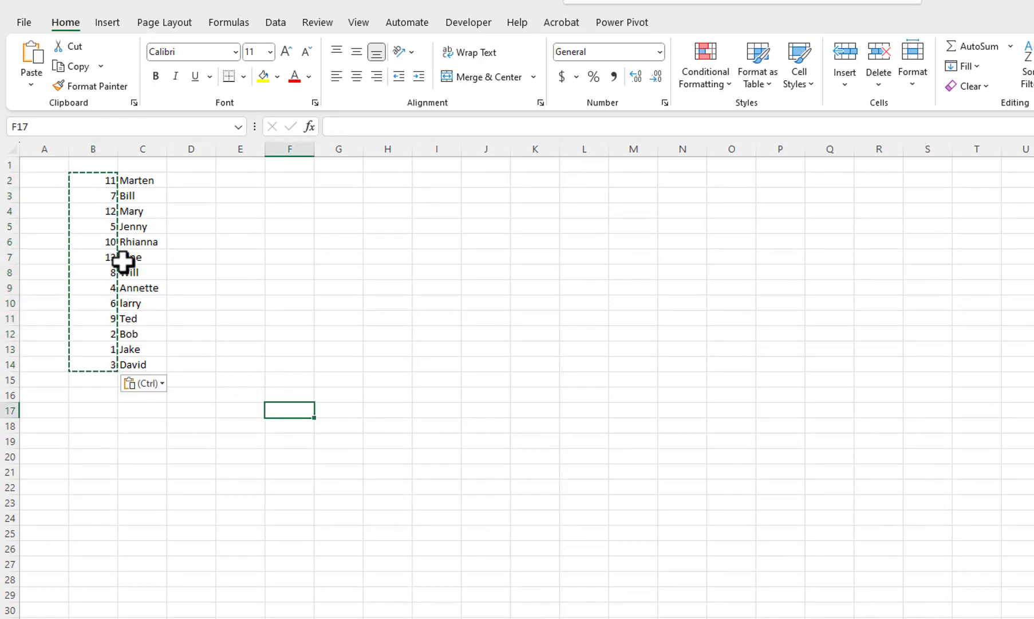
Sort B2:C14 by column B, smallest to largest, so Jake comes first
left_click_drag(87, 180, 130, 366)
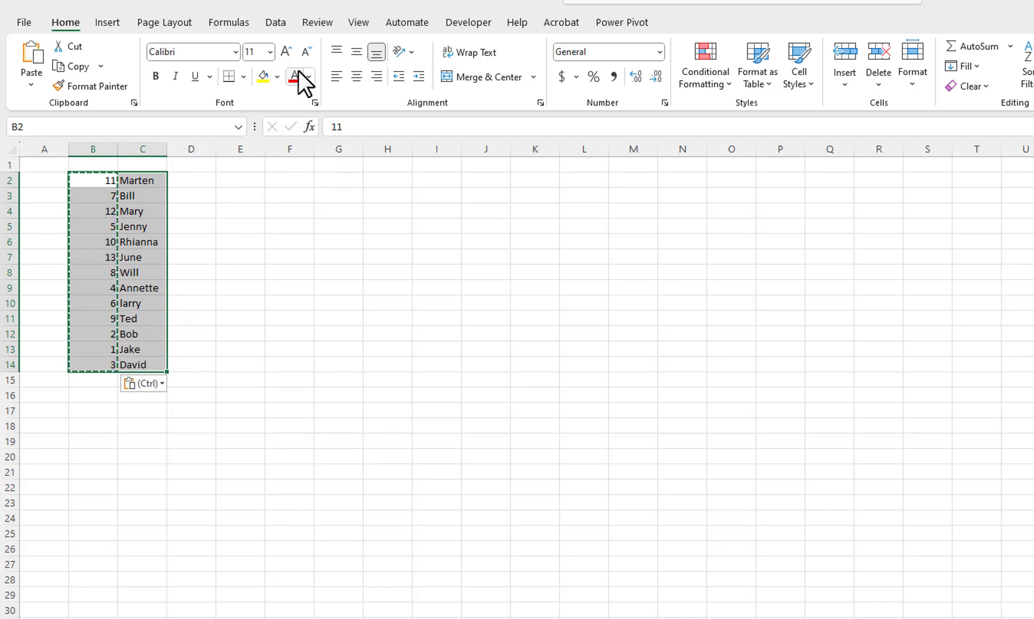
left_click(274, 23)
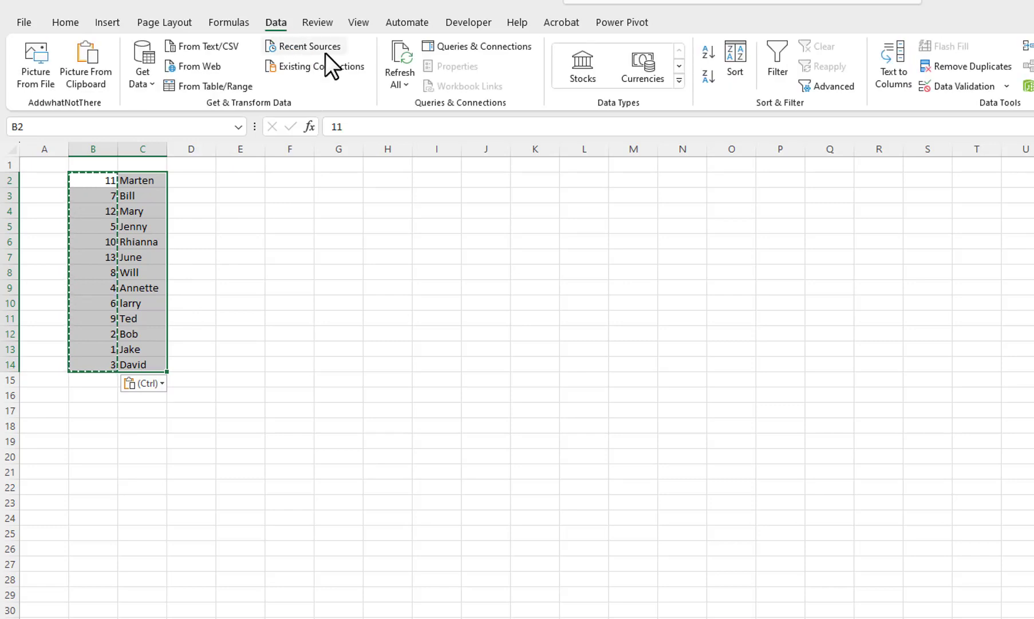
left_click(731, 64)
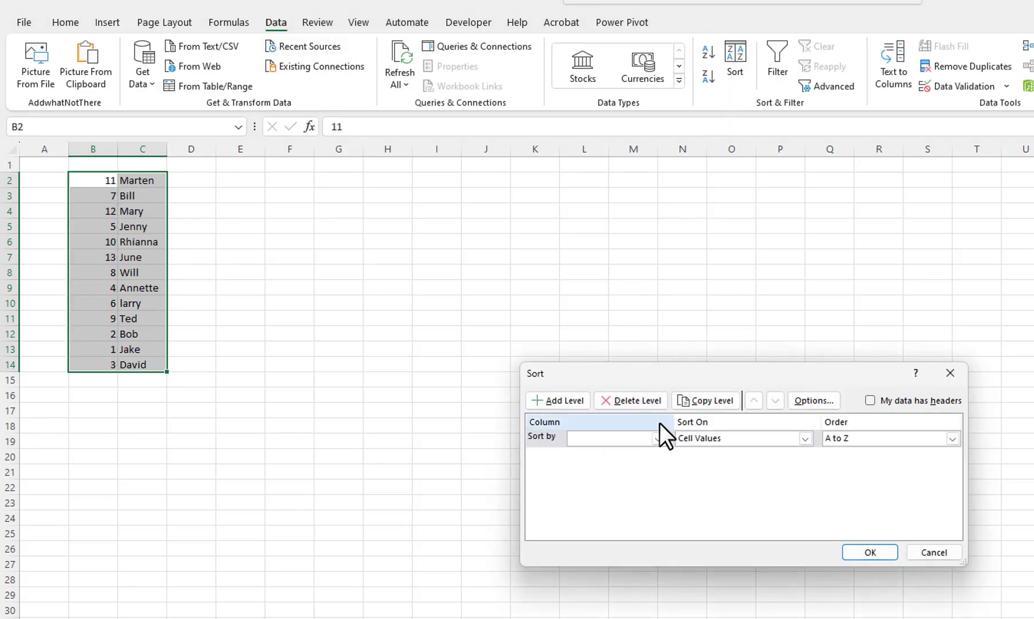
left_click(659, 438)
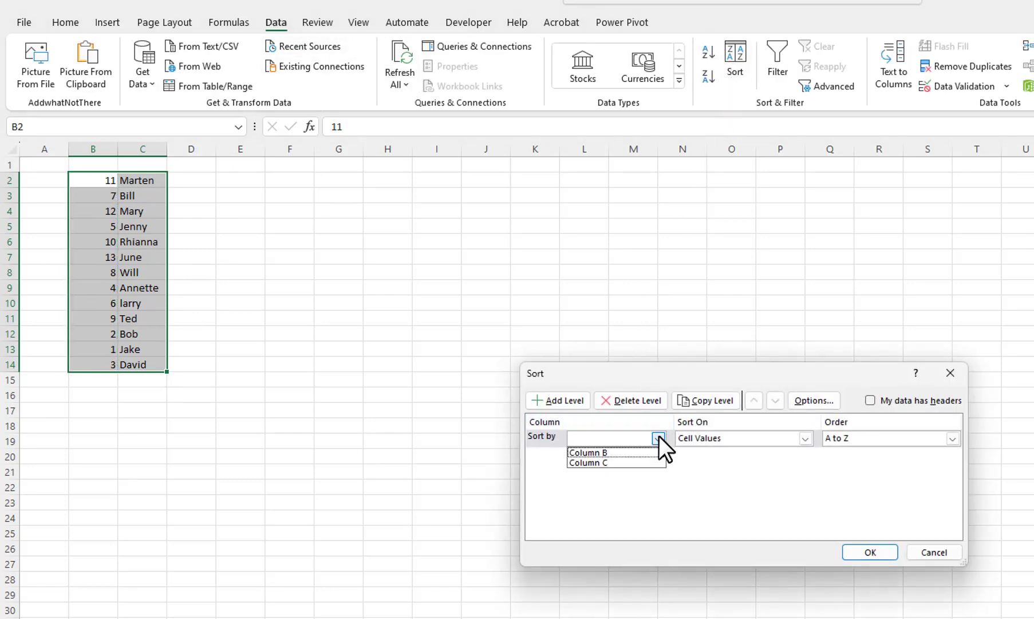
left_click(622, 452)
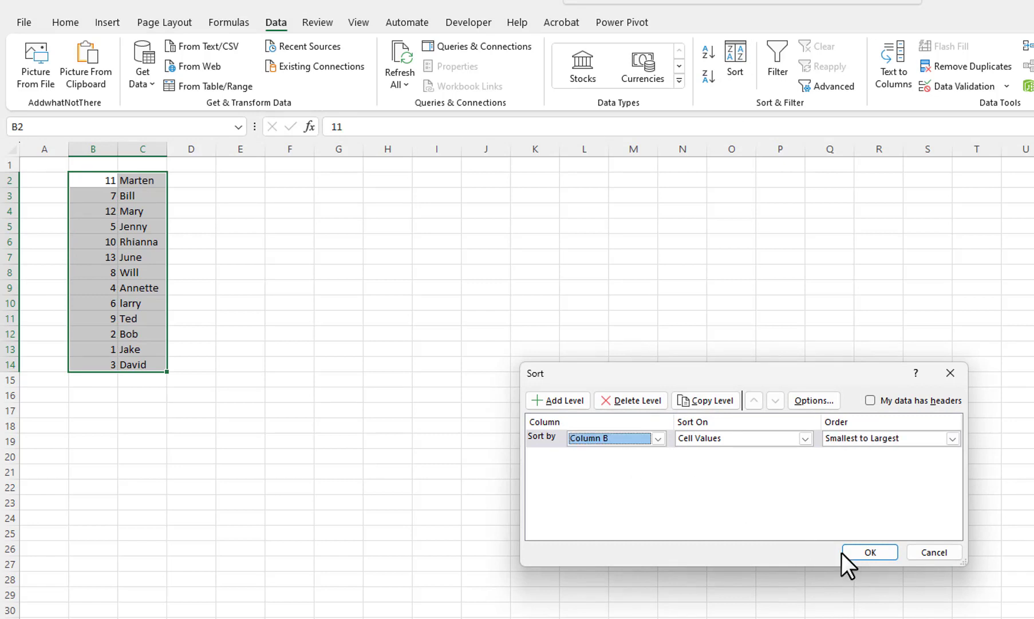
left_click(857, 554)
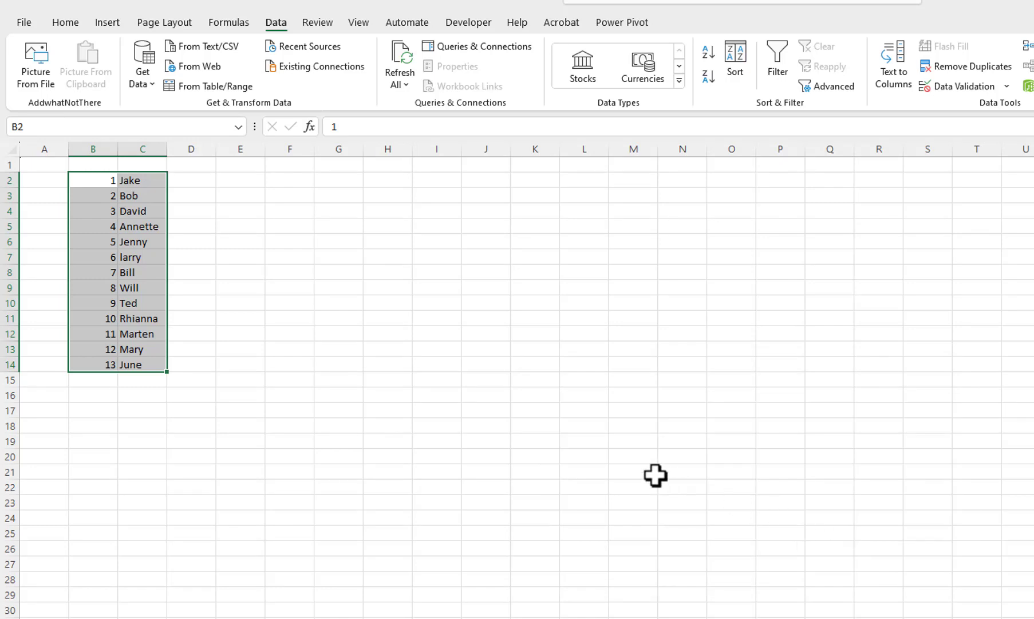
left_click(543, 442)
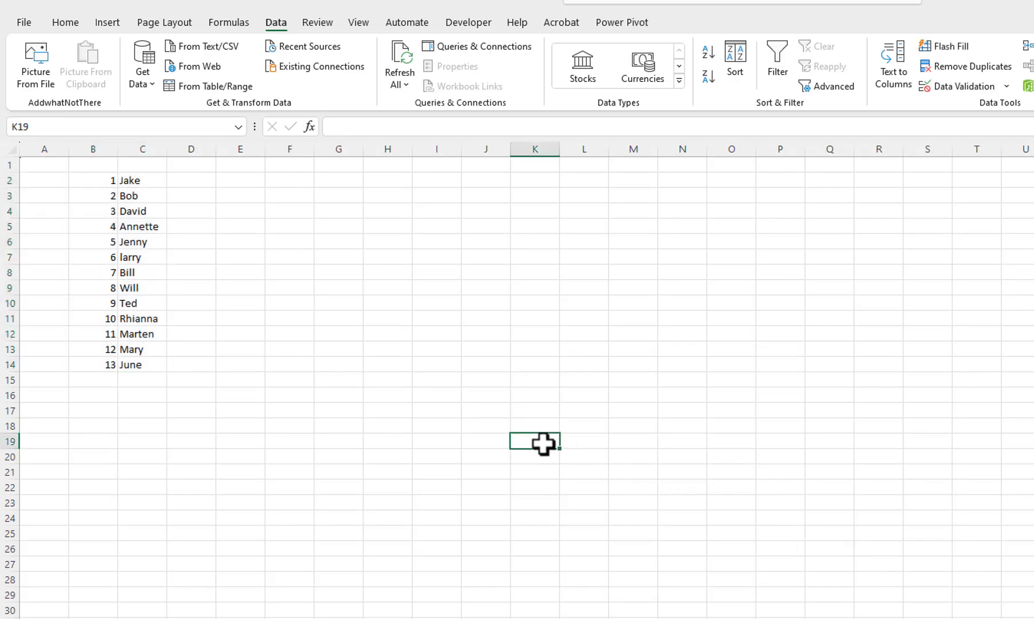